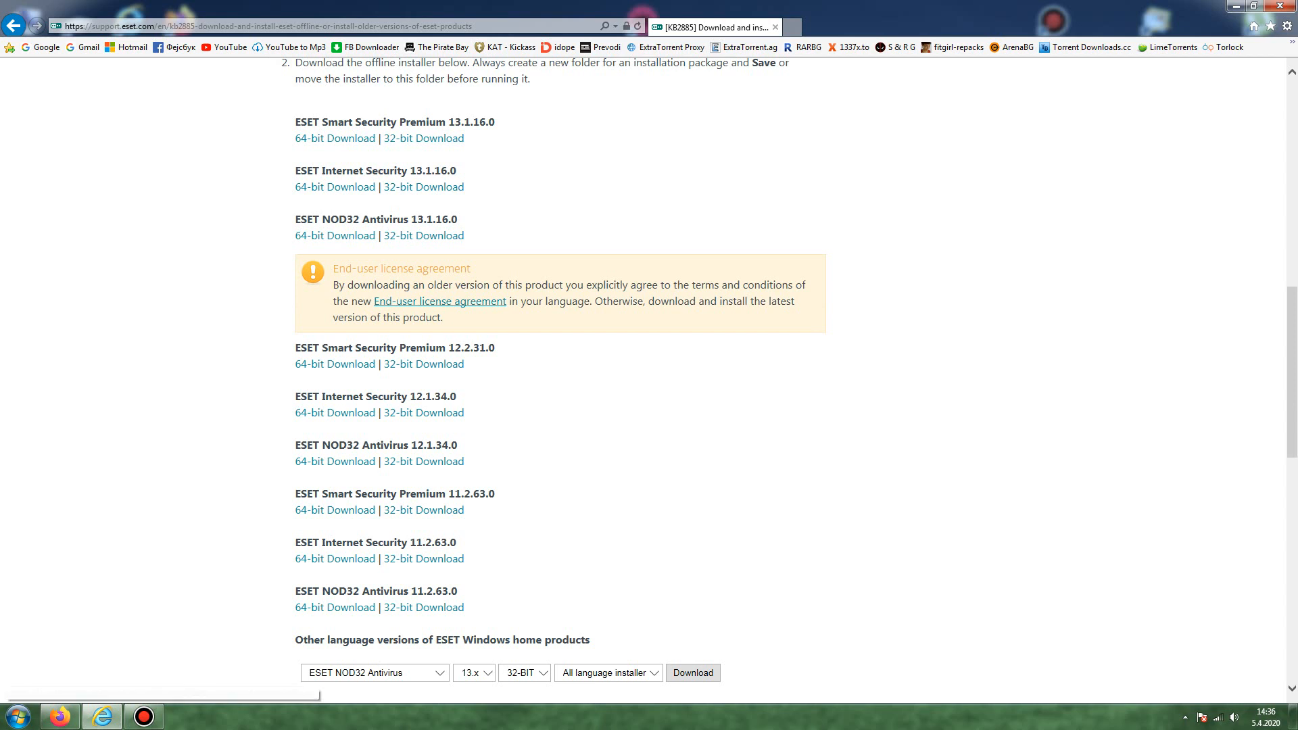
# Download and save the 64-bit installer of ESET Internet Security 11.2.63.0 and open the download list.
pyautogui.scroll(-3, 424, 320)
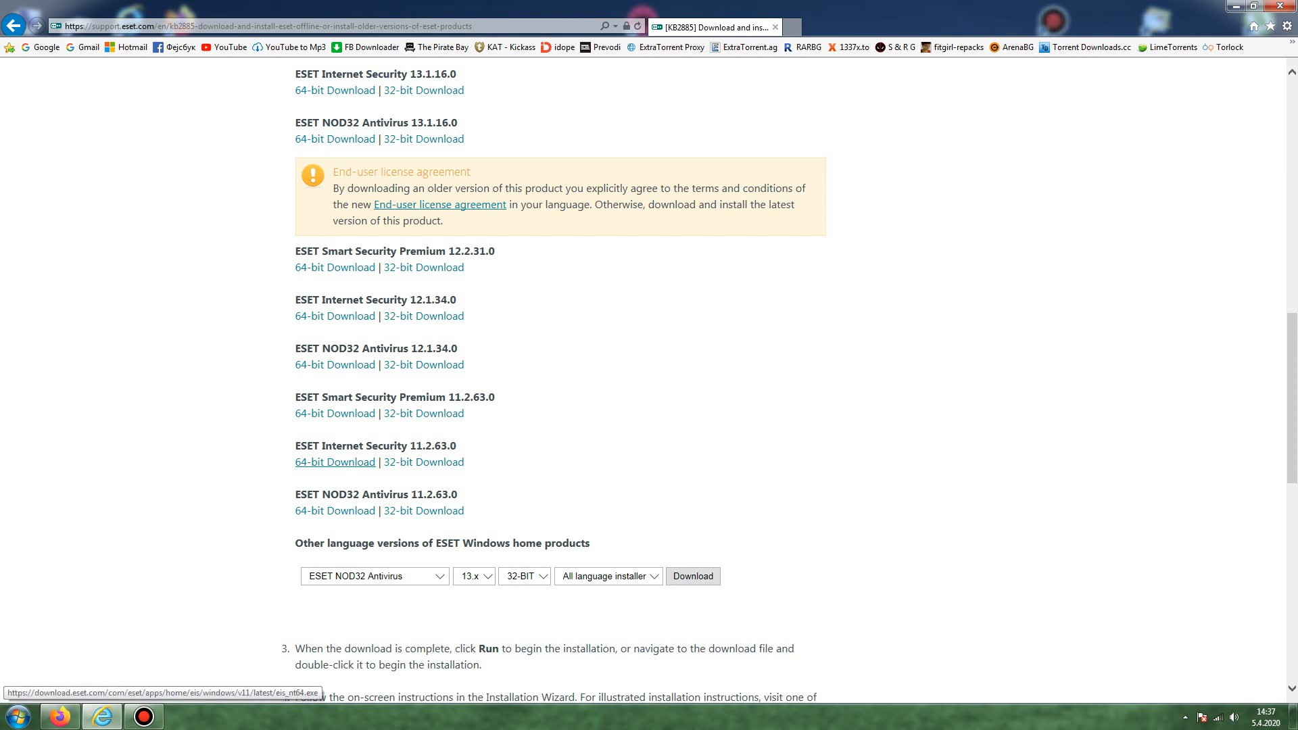
pyautogui.click(335, 462)
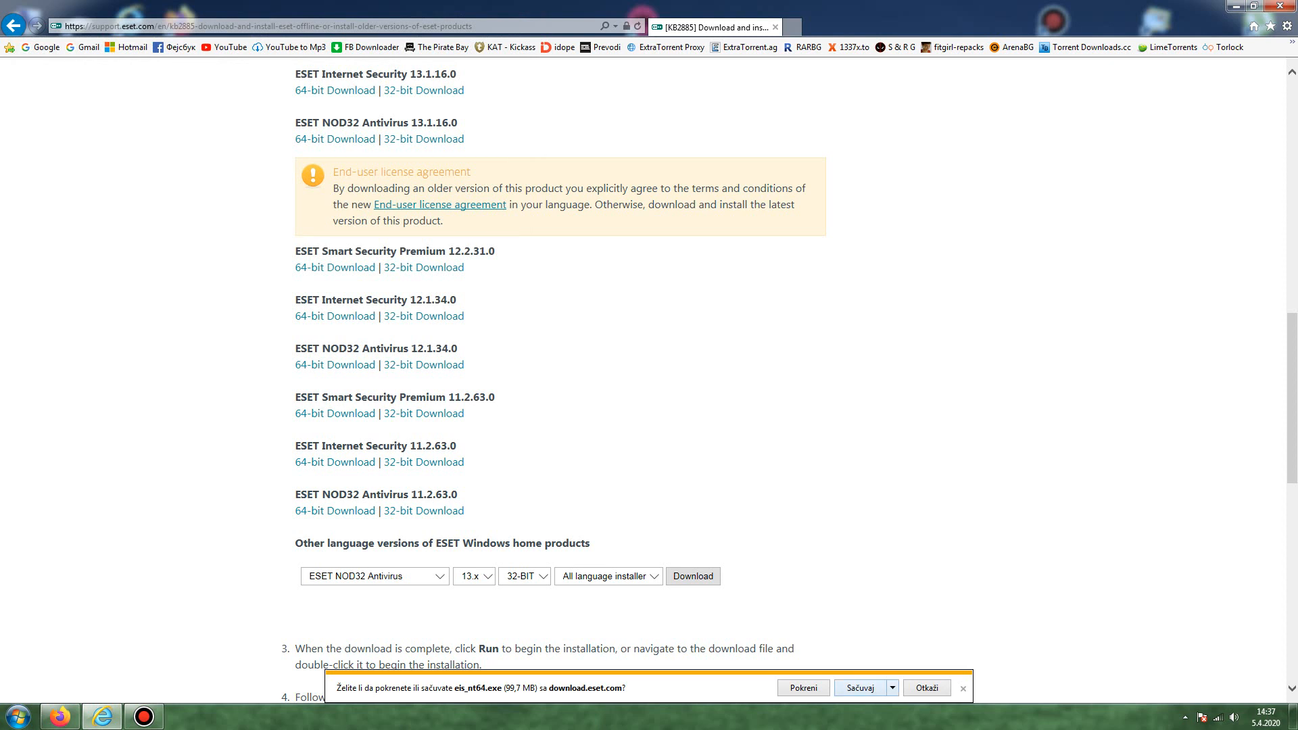
pyautogui.click(860, 688)
pyautogui.click(903, 689)
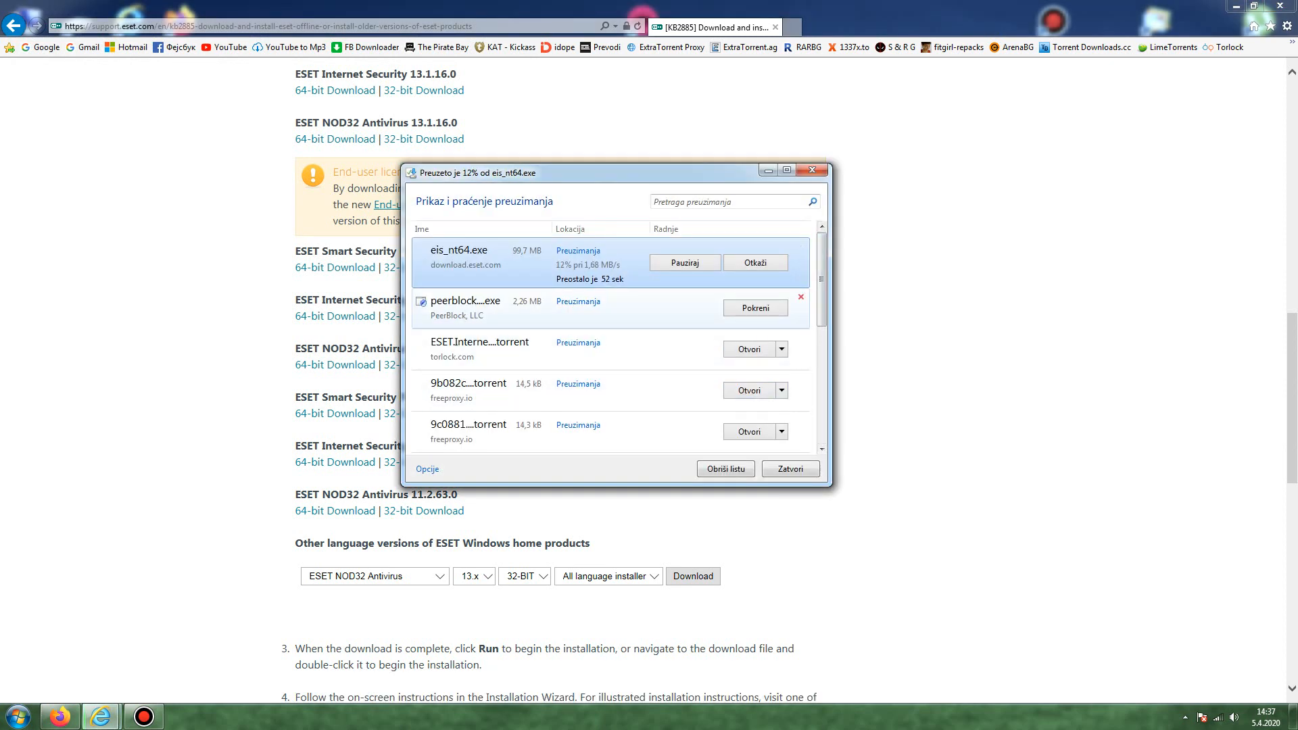
# Remove all older entries from the download list, leaving only eis_nt64.exe, and close the list.
pyautogui.click(802, 297)
pyautogui.click(802, 297)
pyautogui.click(802, 297)
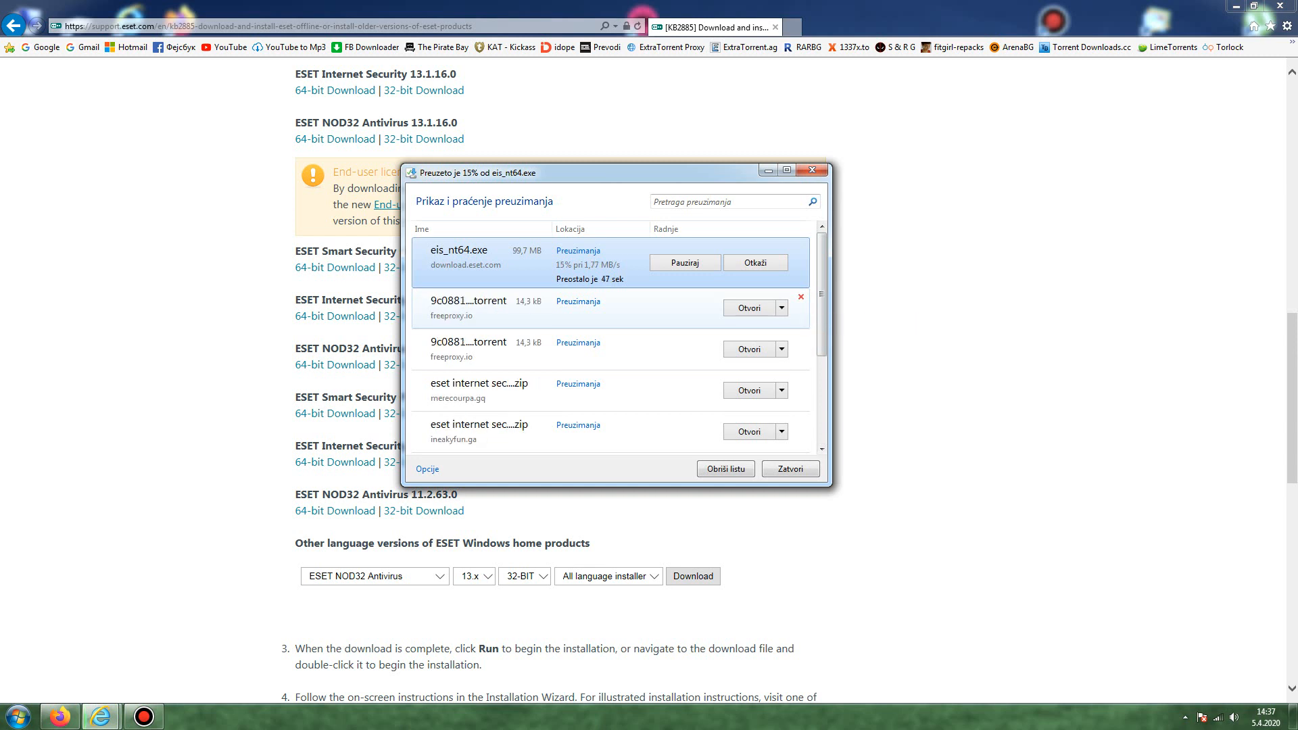
pyautogui.click(801, 298)
pyautogui.click(801, 297)
pyautogui.click(801, 297)
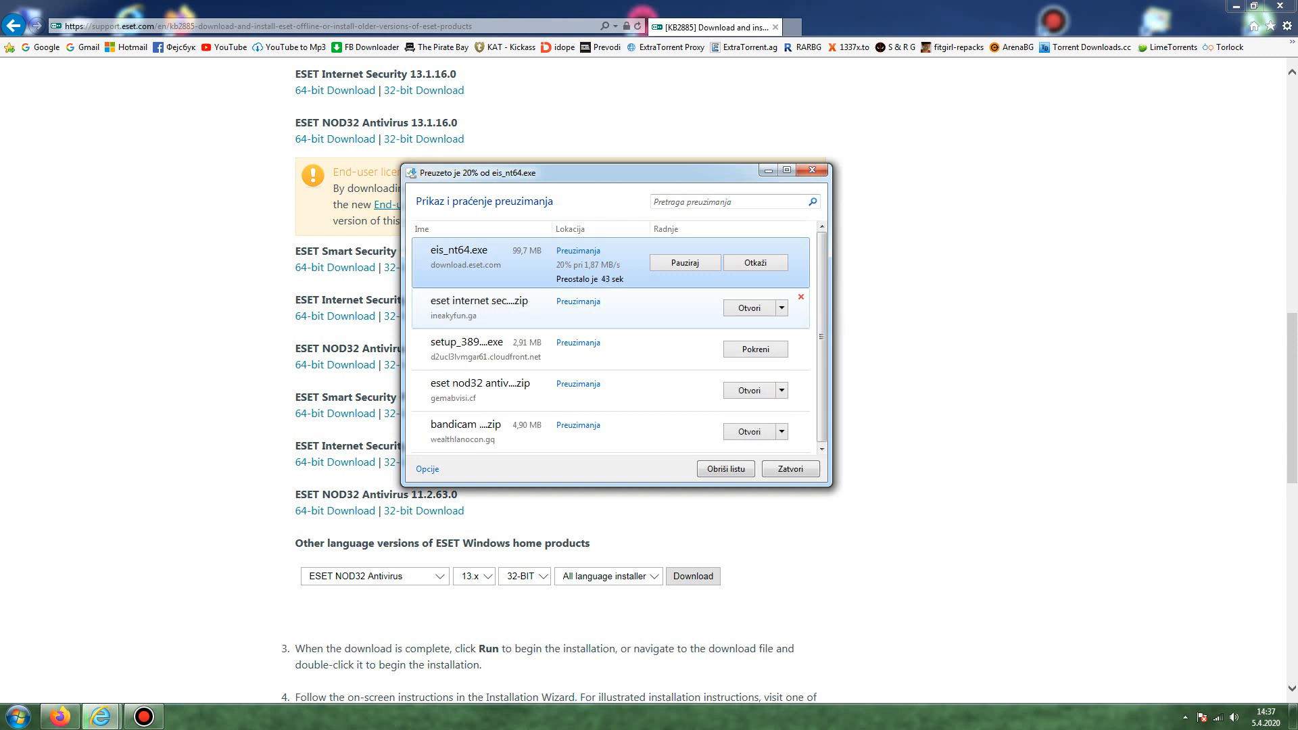
pyautogui.click(801, 297)
pyautogui.click(812, 297)
pyautogui.click(813, 296)
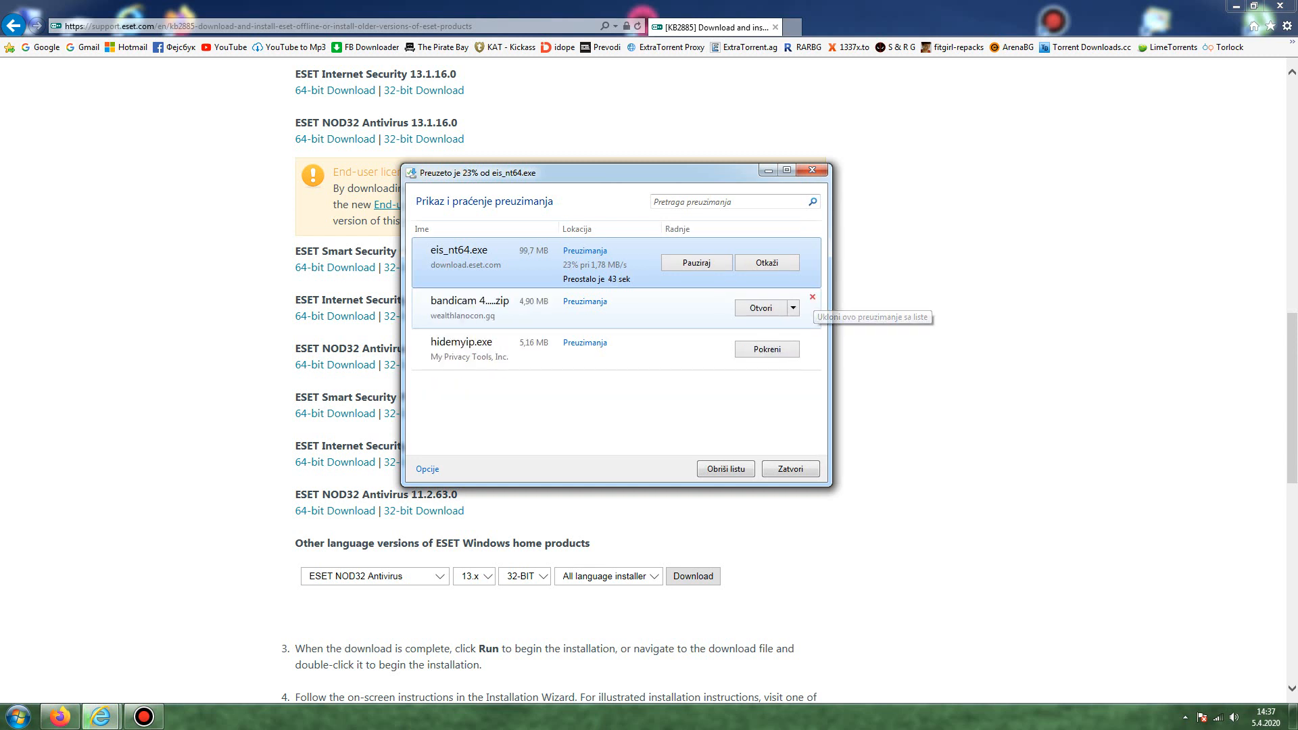
pyautogui.click(813, 297)
pyautogui.click(812, 297)
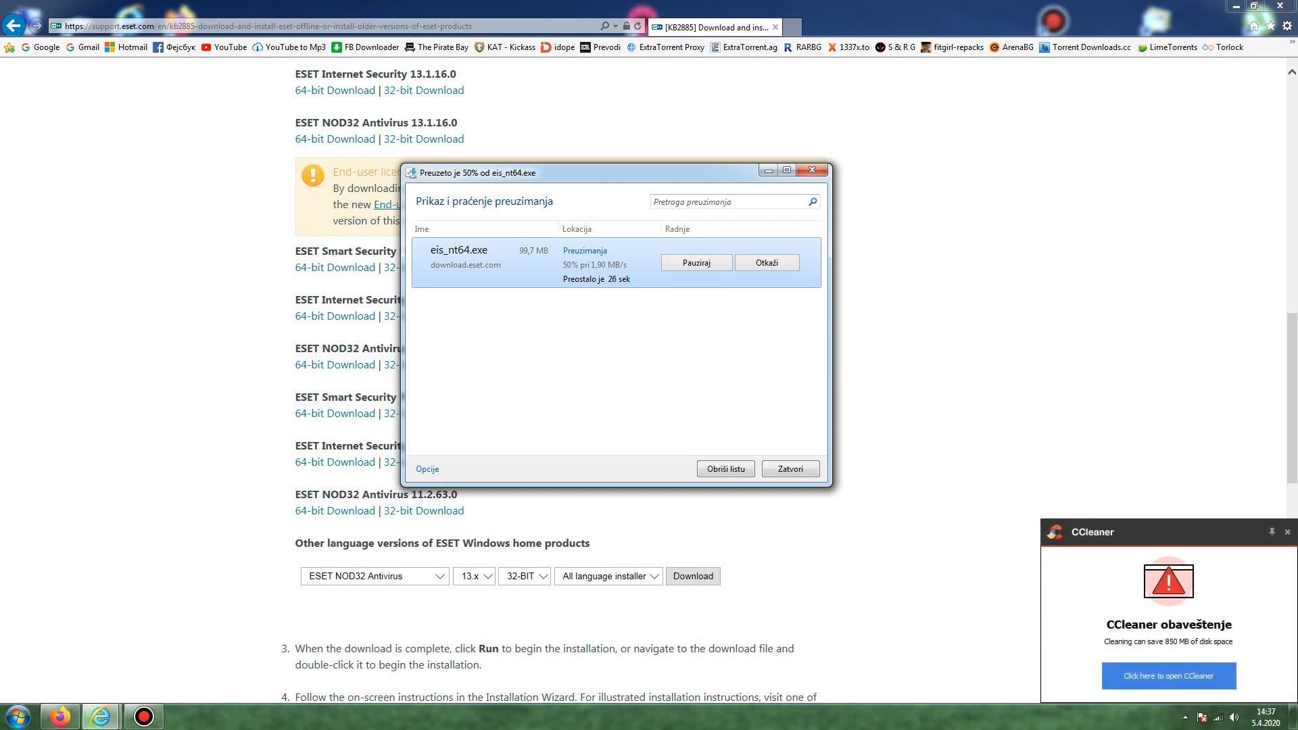
pyautogui.click(791, 469)
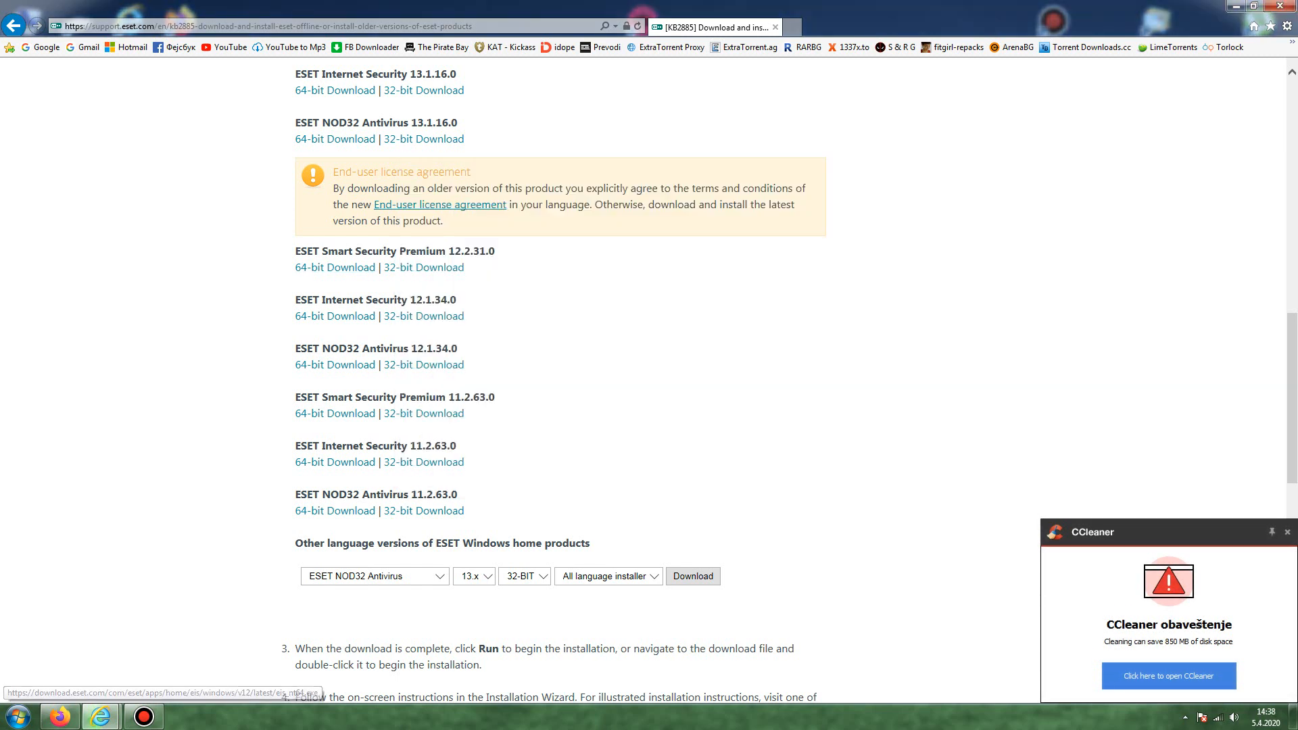
# Under other language versions, select ESET Internet Security, try version 9.x, switch to 10.x, and review the installer languages offered.
pyautogui.scroll(1, 424, 412)
pyautogui.scroll(-1, 424, 412)
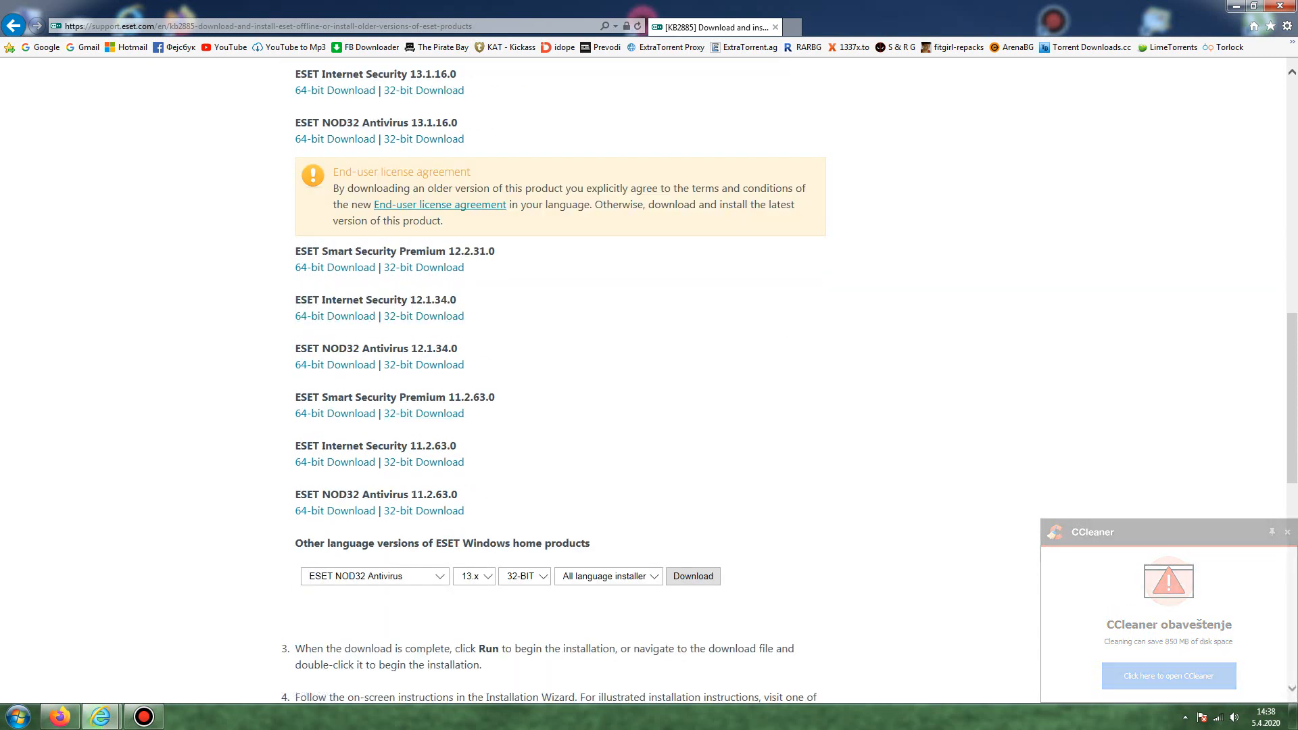
pyautogui.click(375, 576)
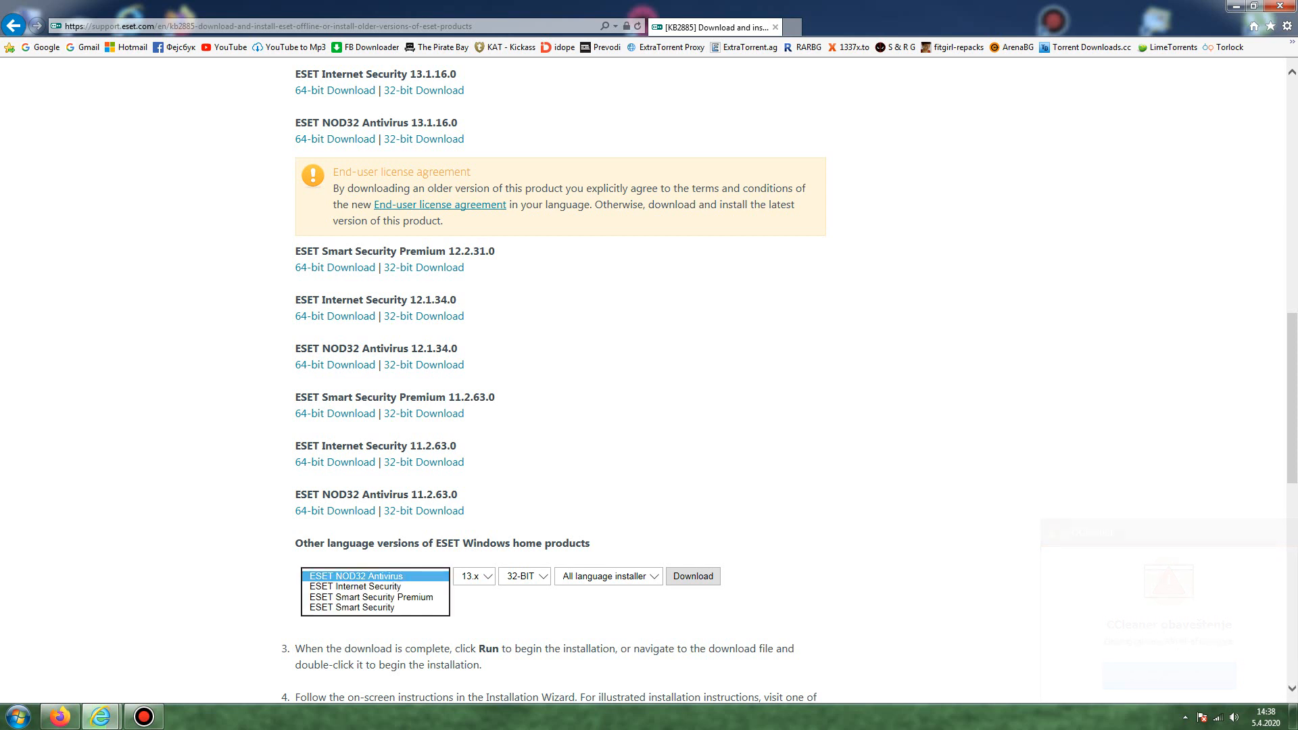
pyautogui.click(374, 587)
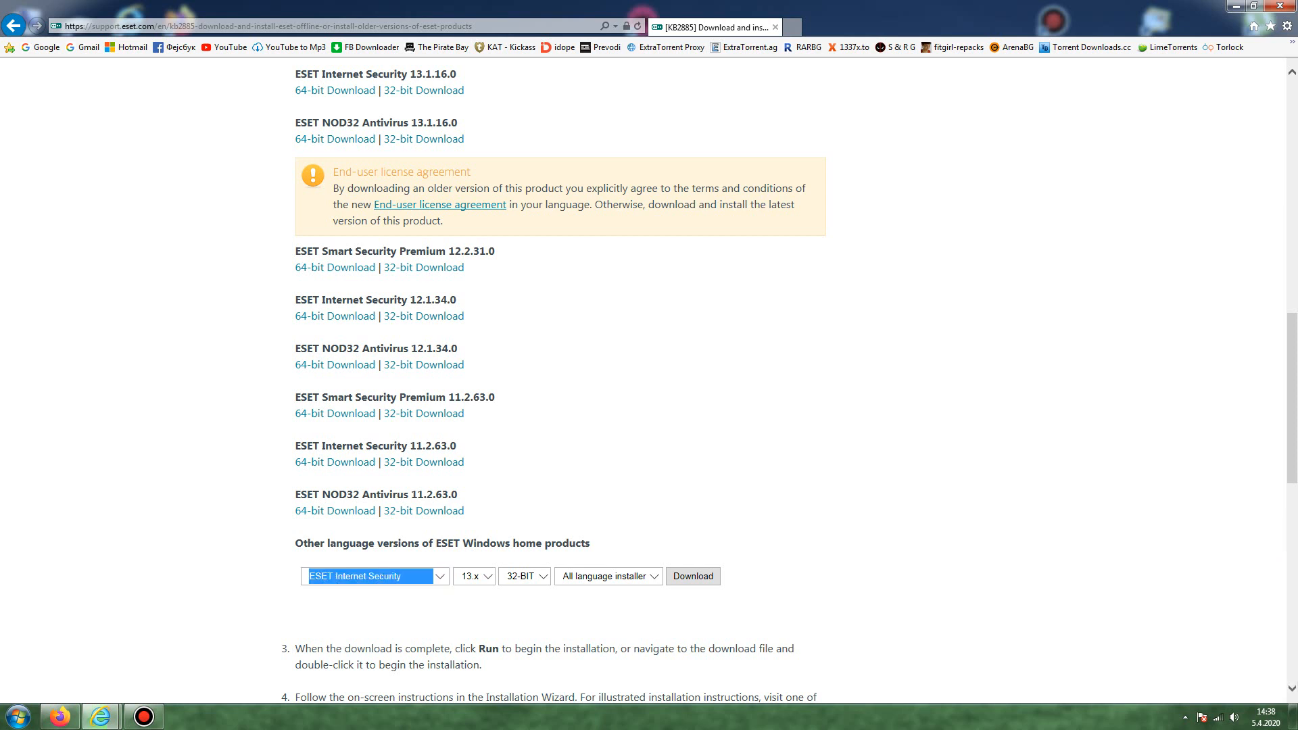
pyautogui.click(473, 577)
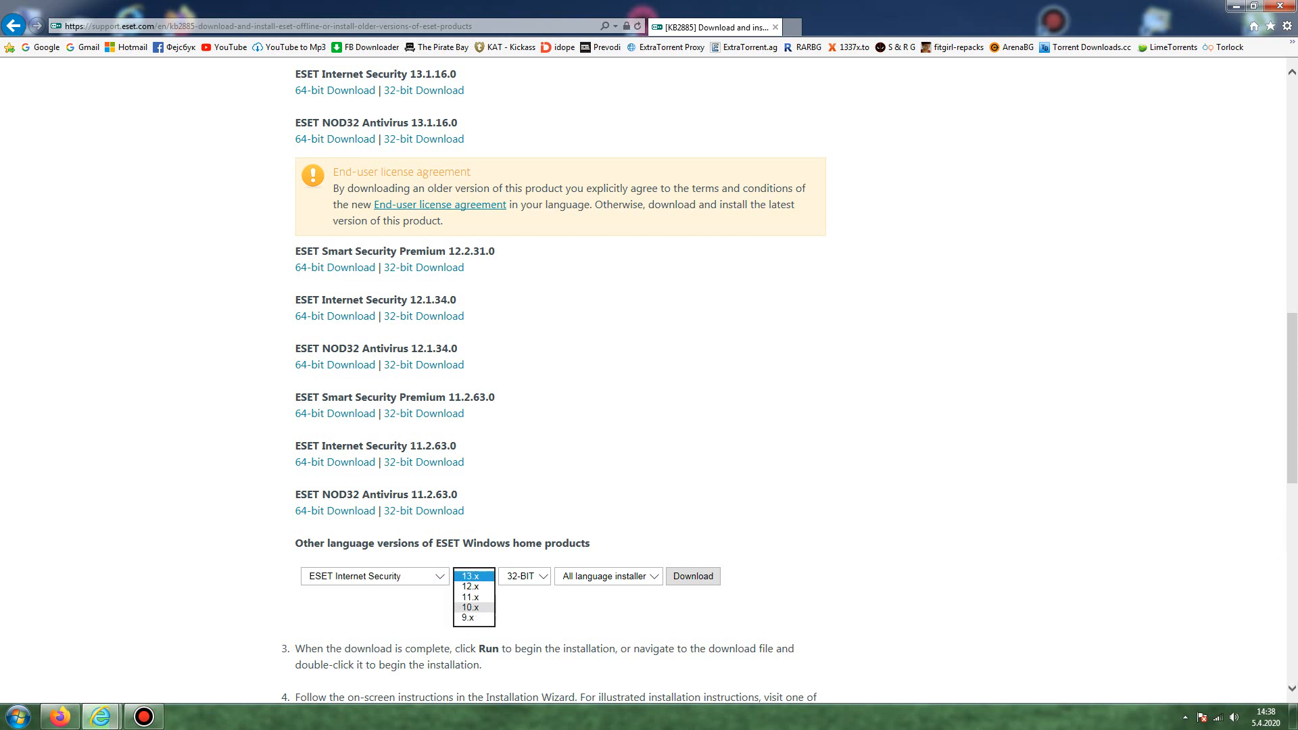
pyautogui.click(468, 617)
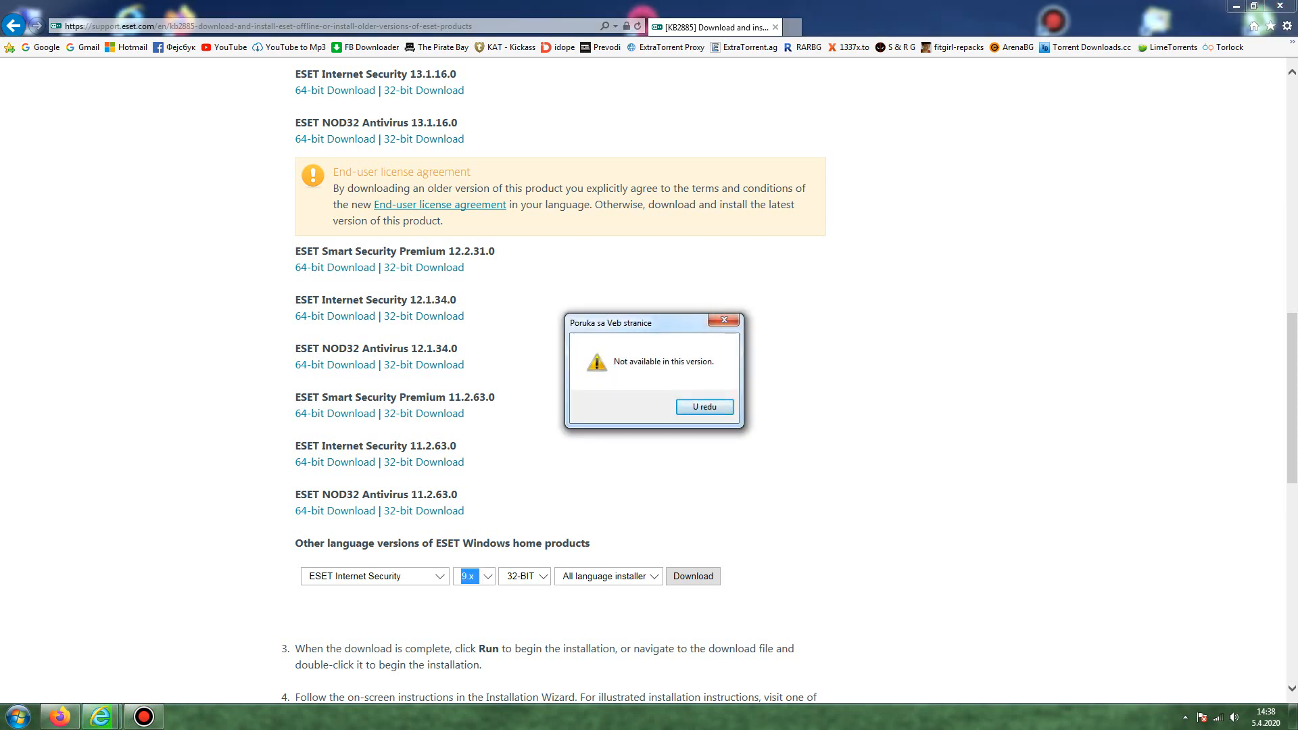
pyautogui.press('Return')
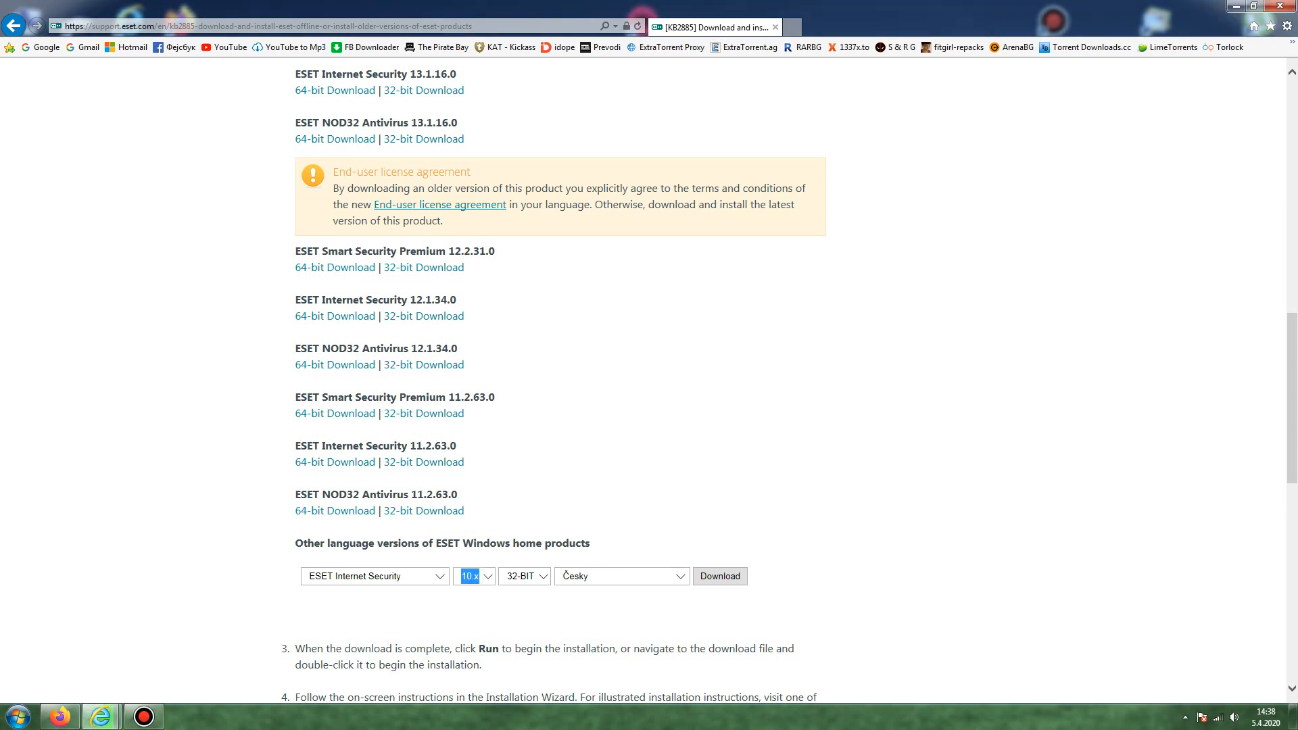
pyautogui.click(681, 577)
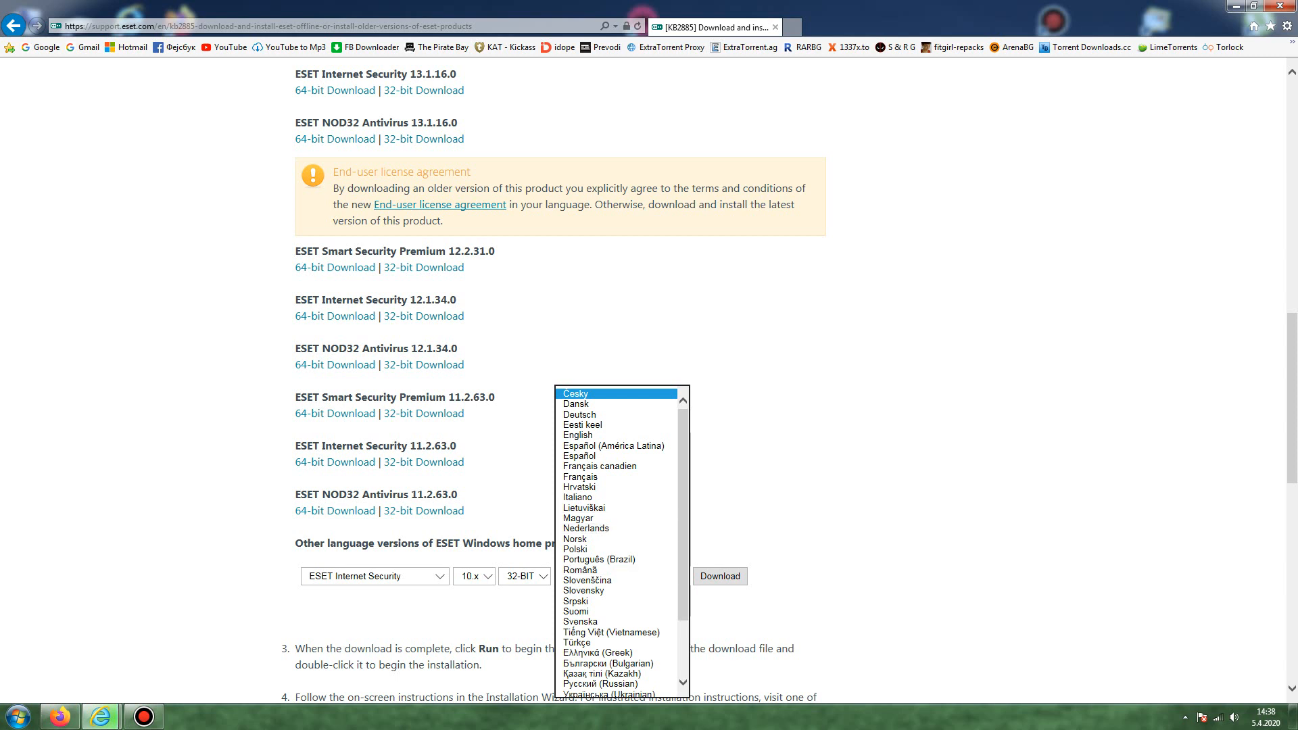
pyautogui.press('Escape')
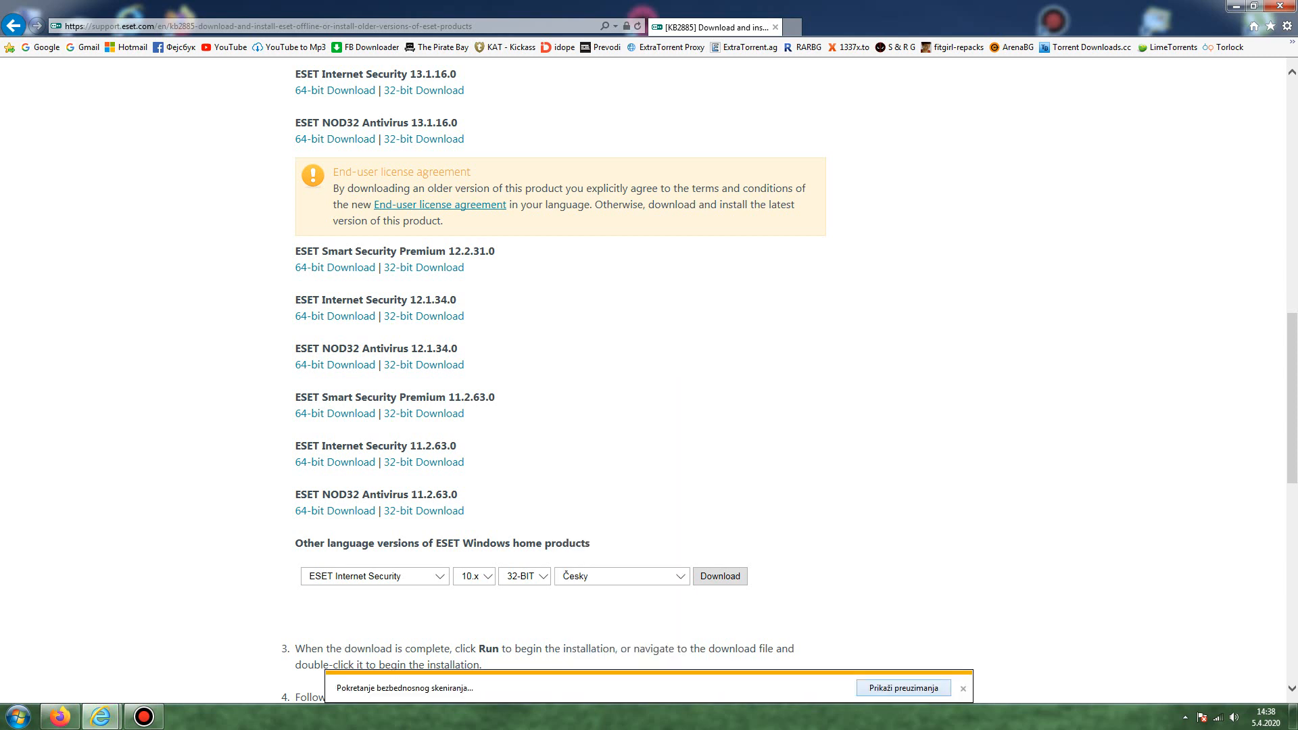
# Check eis_nt64.exe in the download list, and close the list and the browser.
pyautogui.click(904, 687)
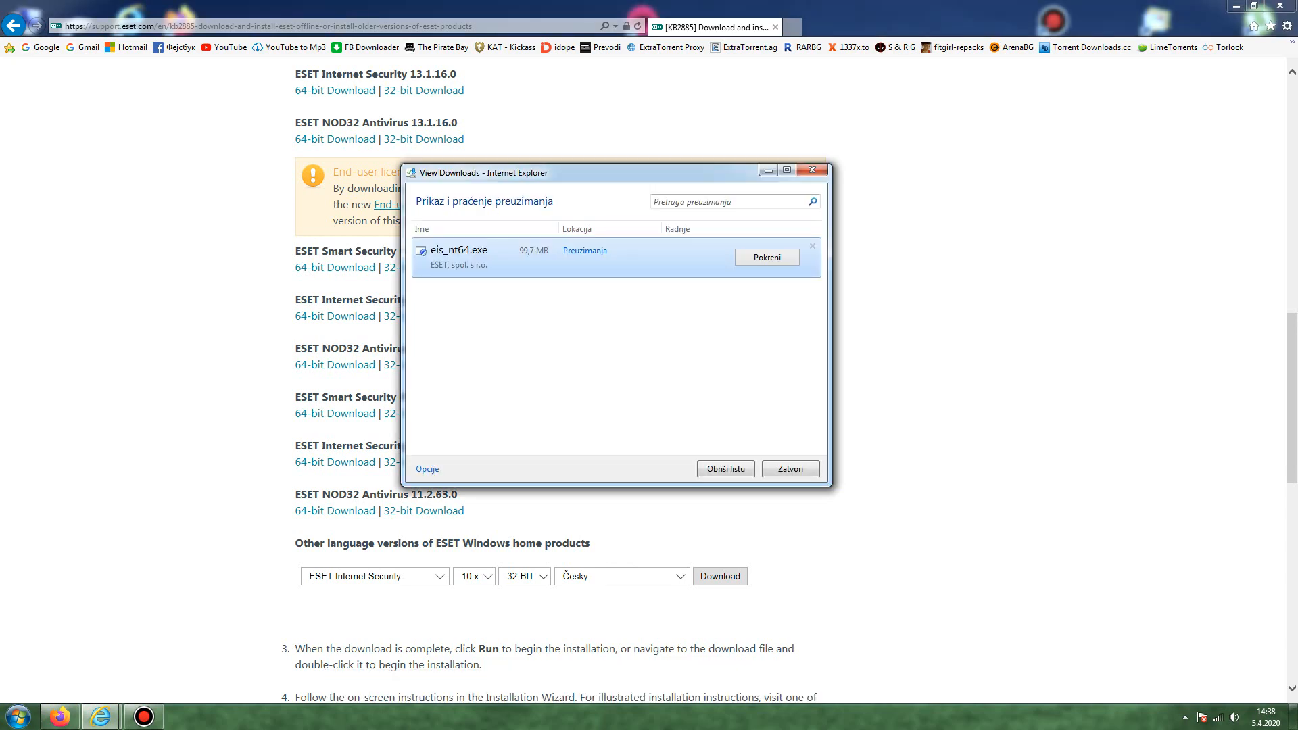
pyautogui.click(812, 170)
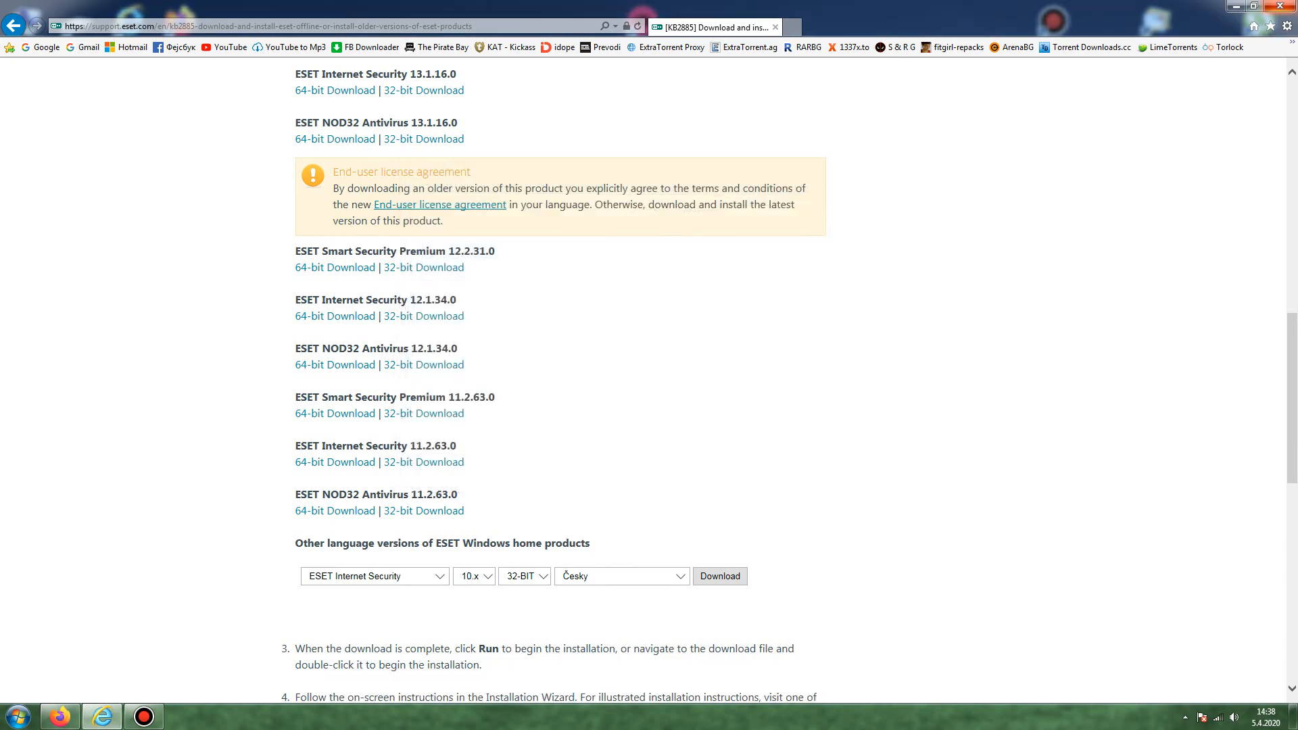
pyautogui.click(1280, 6)
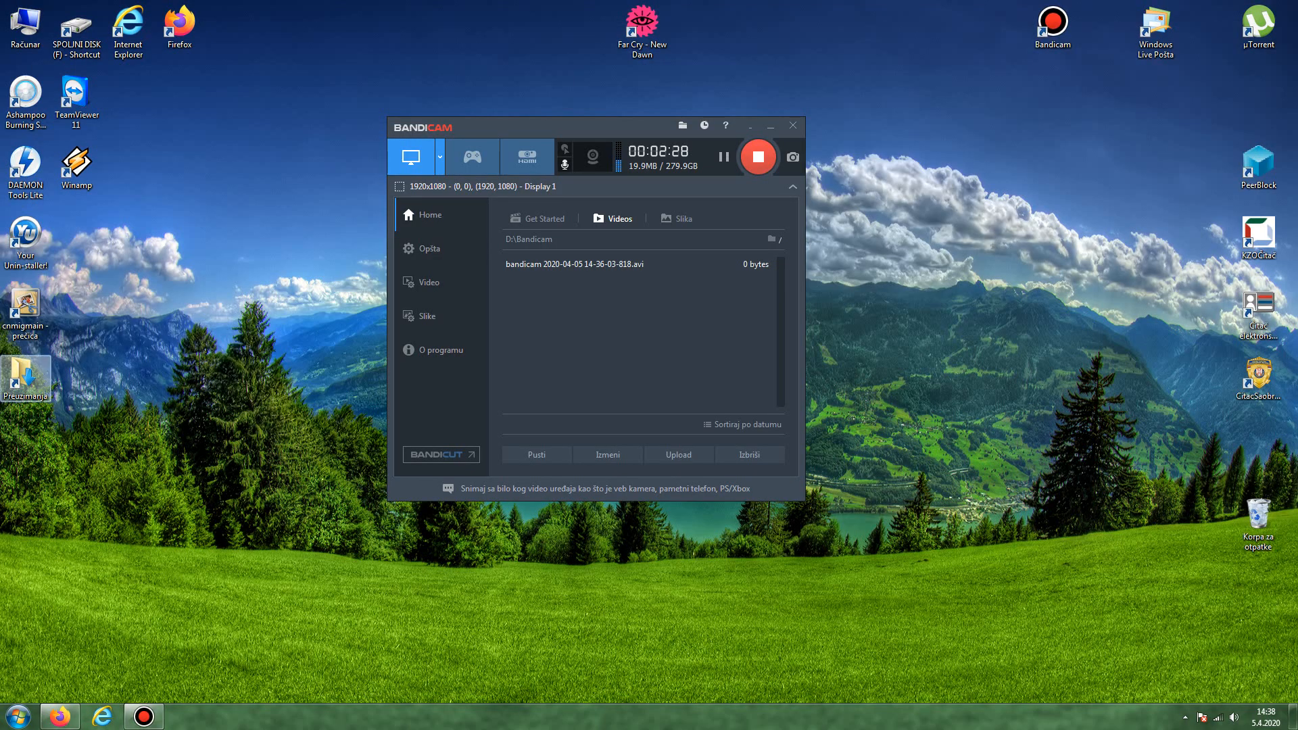
# Open the Preuzimanja folder from the desktop and run the eis_nt64 installer, approving the security warning.
pyautogui.doubleClick(25, 375)
pyautogui.scroll(-1, 527, 465)
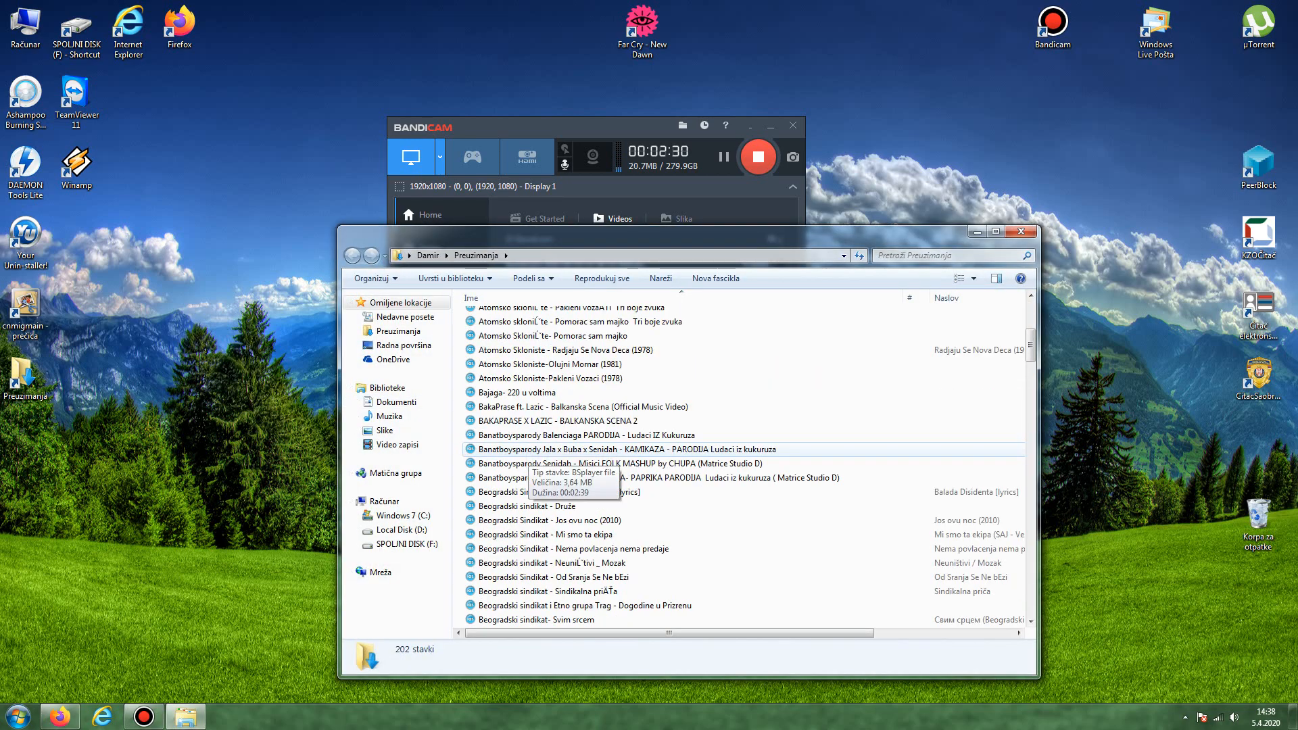
pyautogui.scroll(-15, 529, 451)
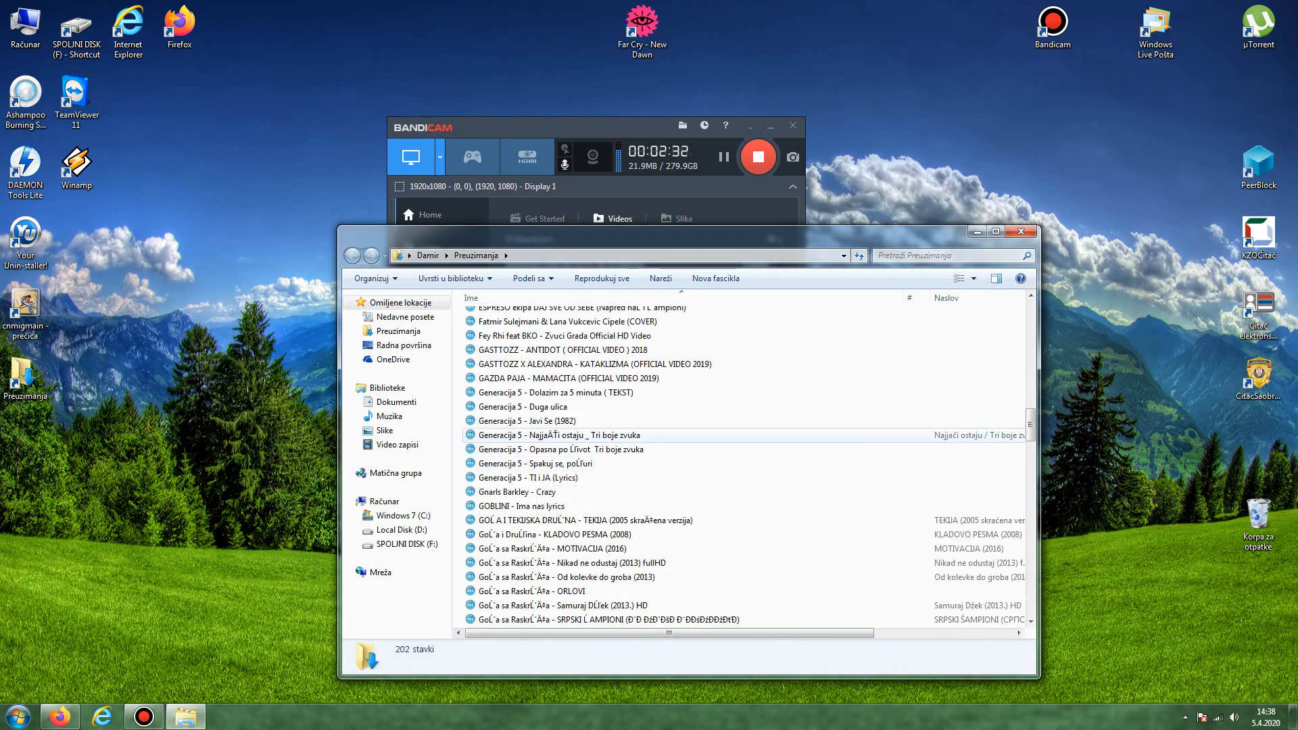
pyautogui.scroll(-3, 530, 432)
pyautogui.scroll(5, 529, 433)
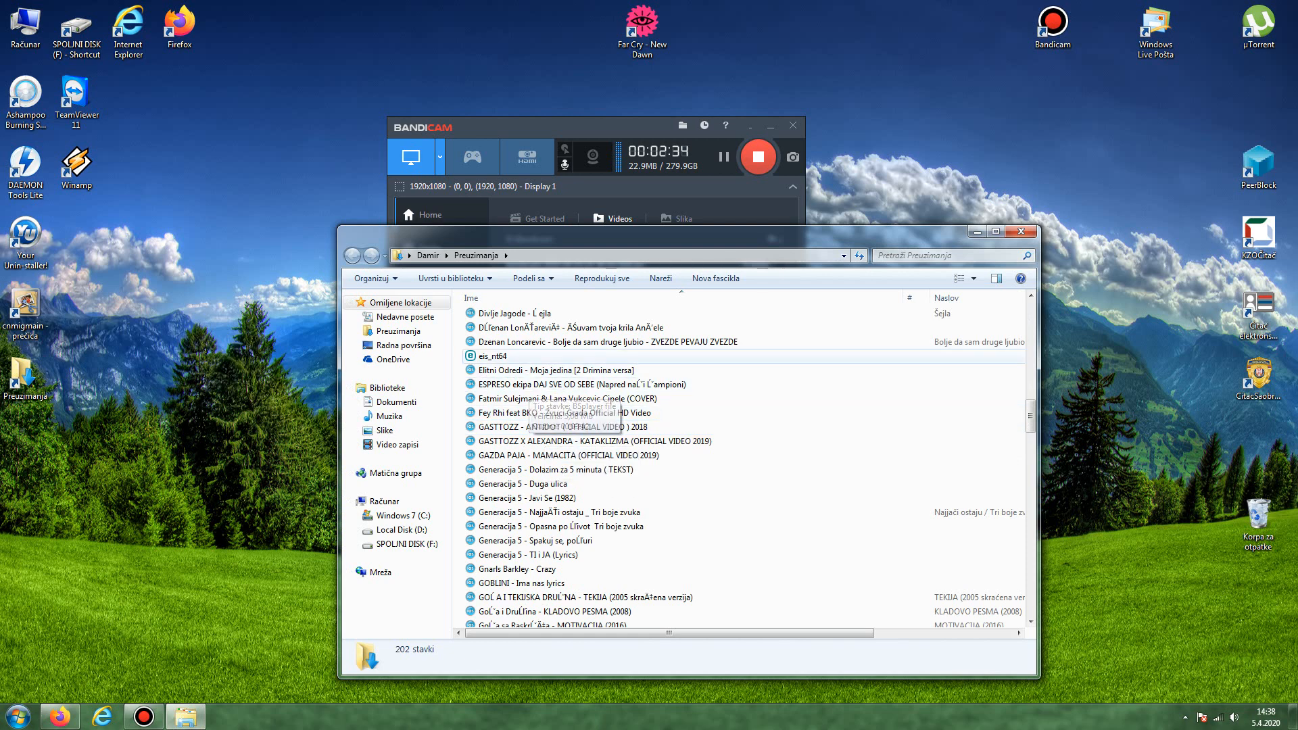
pyautogui.doubleClick(492, 356)
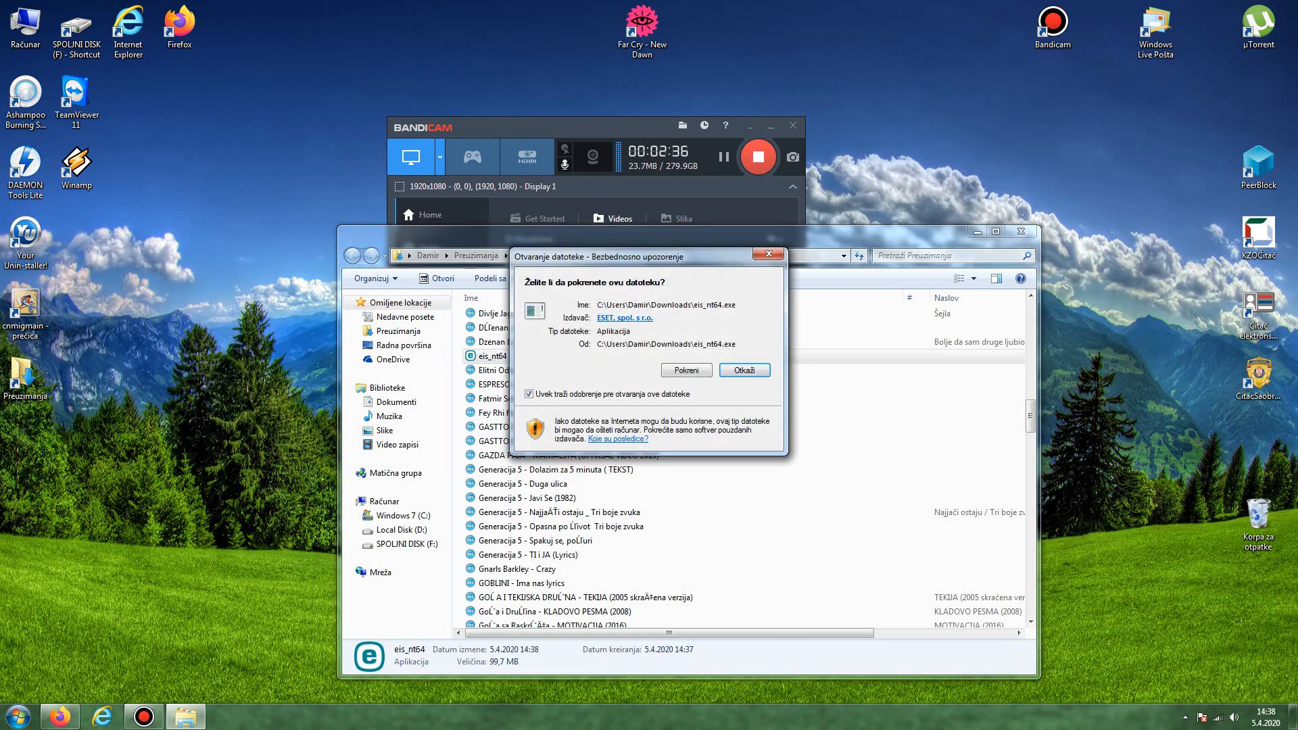
pyautogui.click(686, 370)
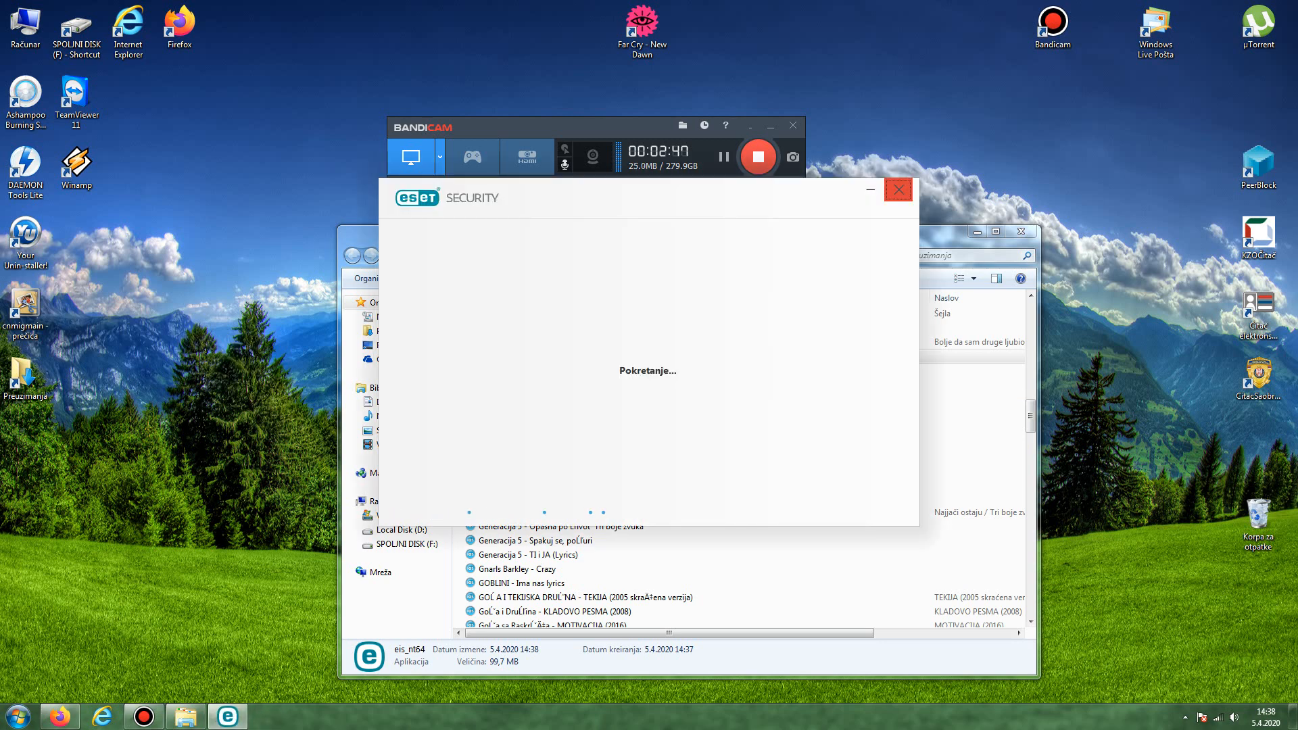
# Set the installer language to Srpski (latinica), turn off installing the newer version, and continue.
pyautogui.click(628, 496)
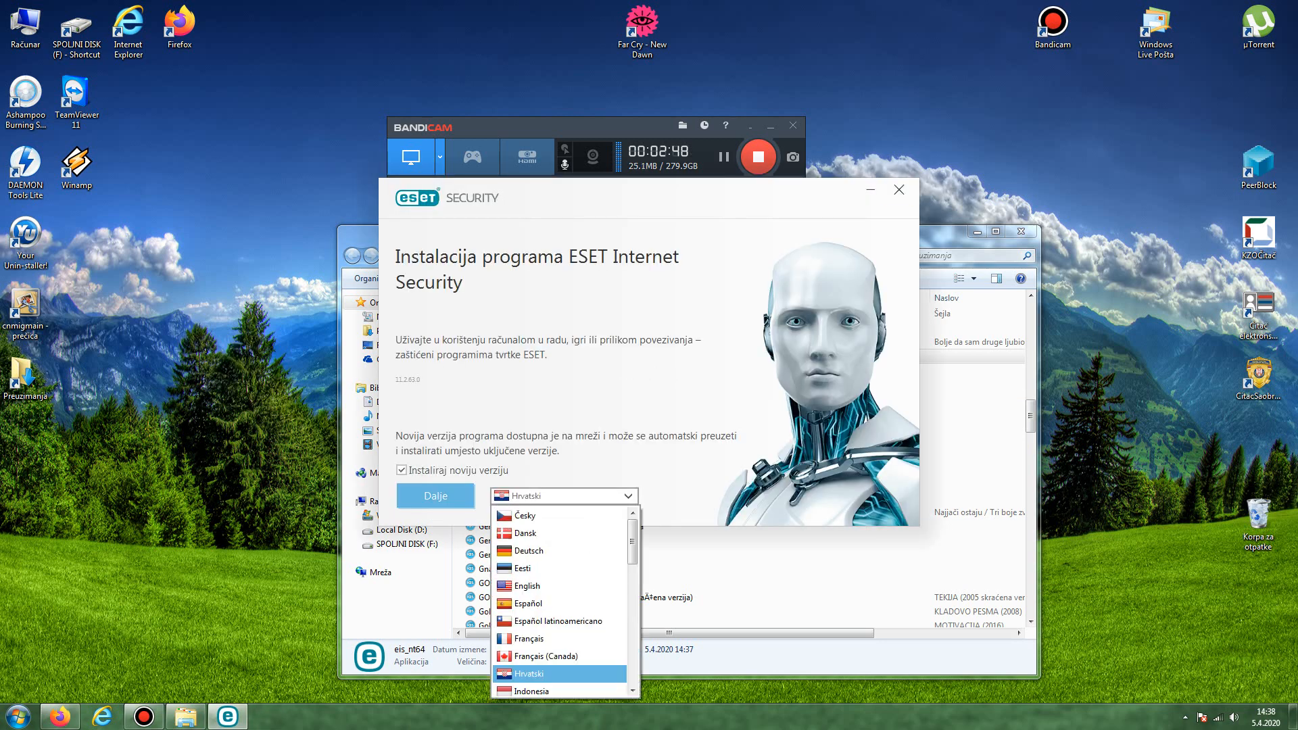
pyautogui.moveTo(633, 543); pyautogui.dragTo(633, 622)
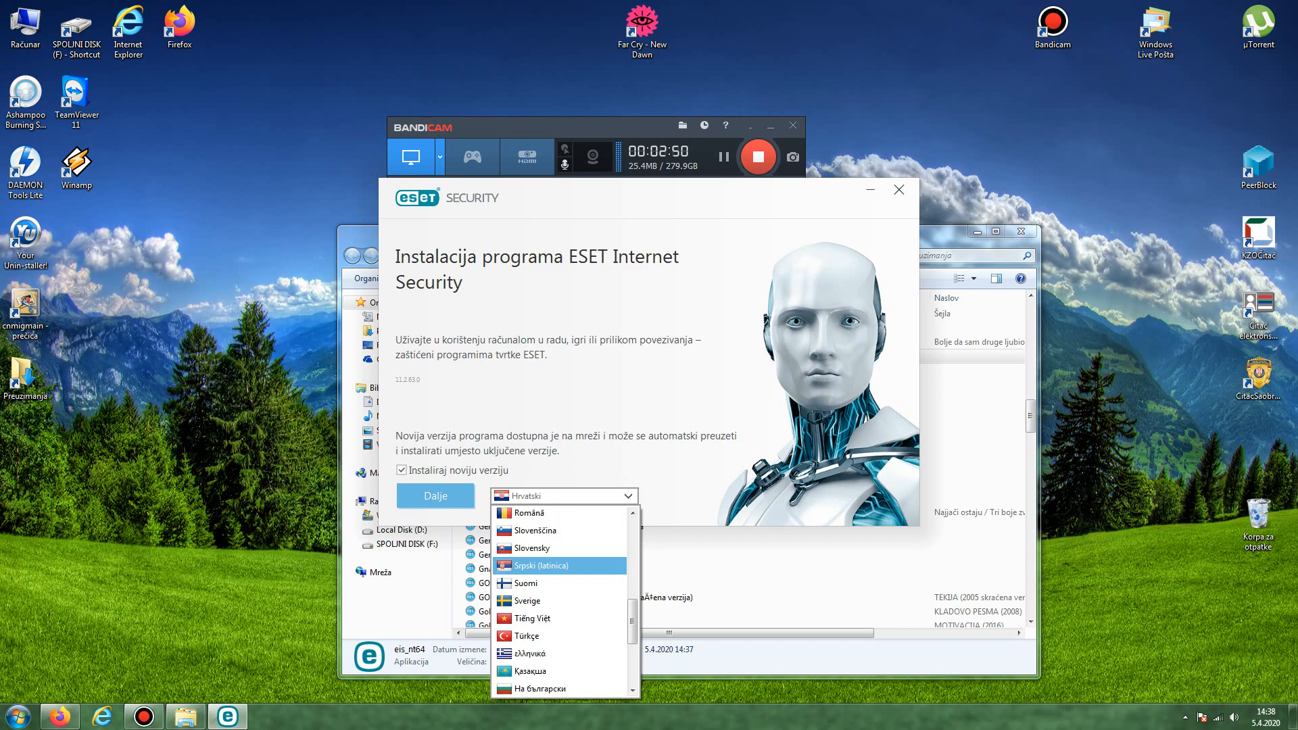
pyautogui.click(541, 565)
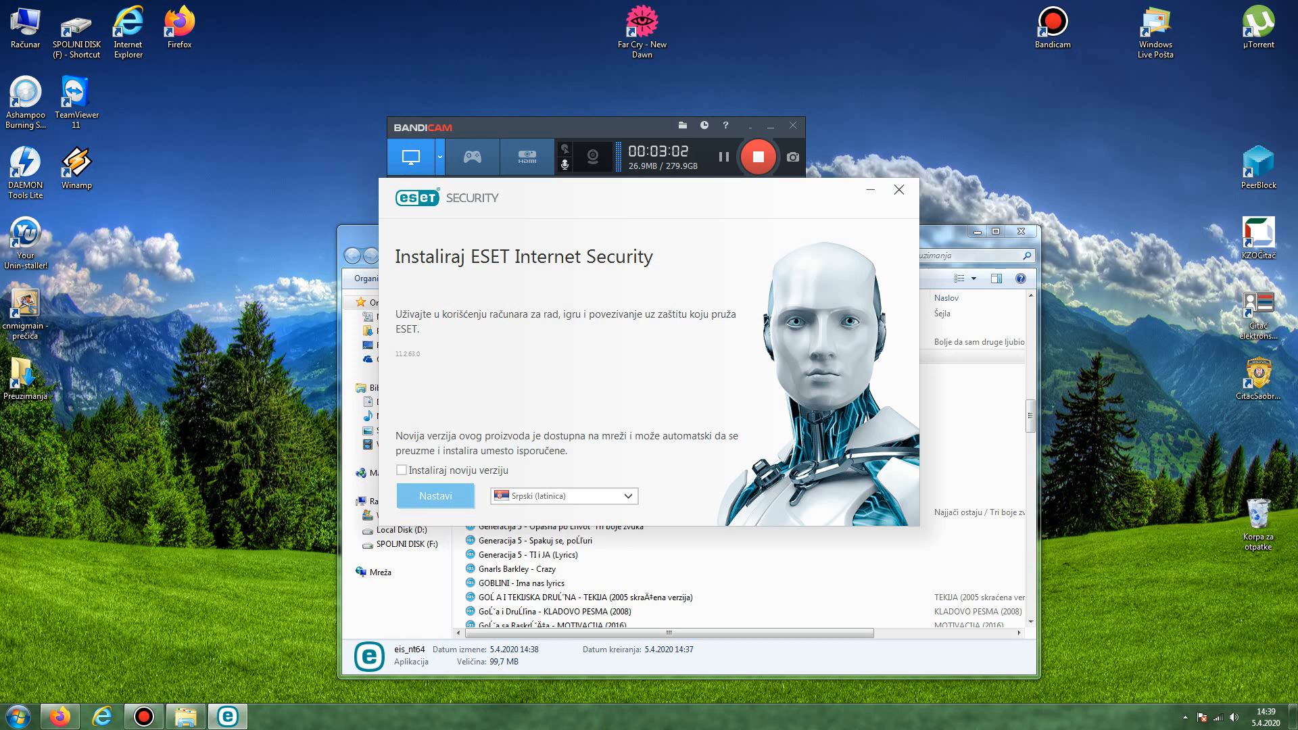
pyautogui.click(436, 496)
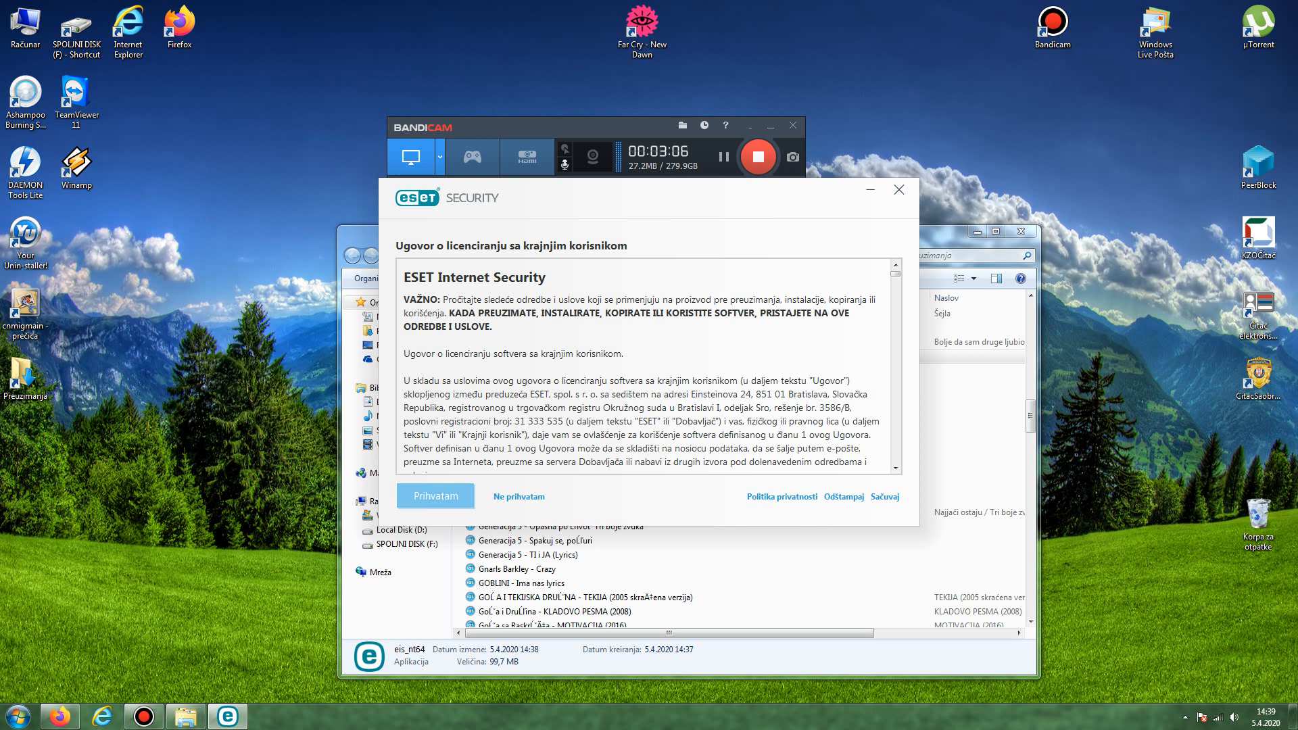
# Accept the end-user license agreement and choose activation with a license key.
pyautogui.click(435, 496)
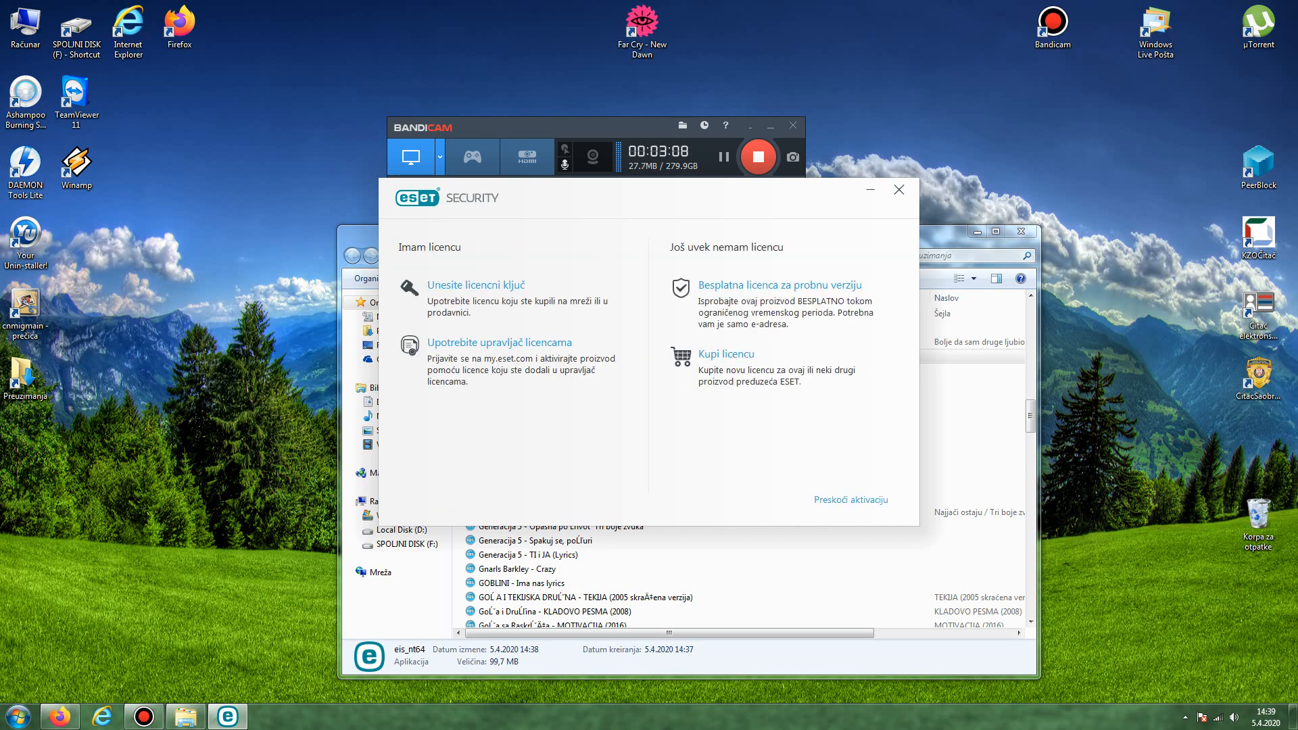
pyautogui.click(476, 285)
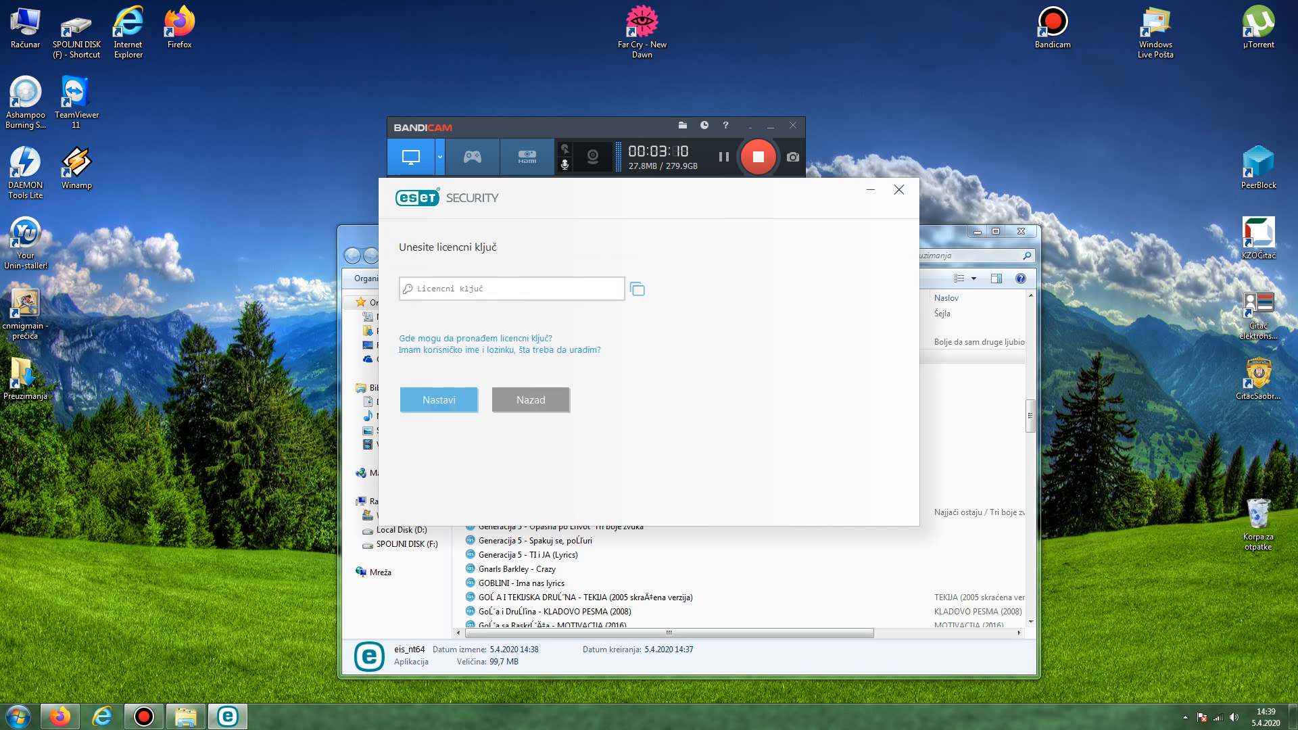
# Open the EIS 2 text file in the ESET folder on SPOLJNI DISK (F:) and copy its first license key.
pyautogui.doubleClick(75, 30)
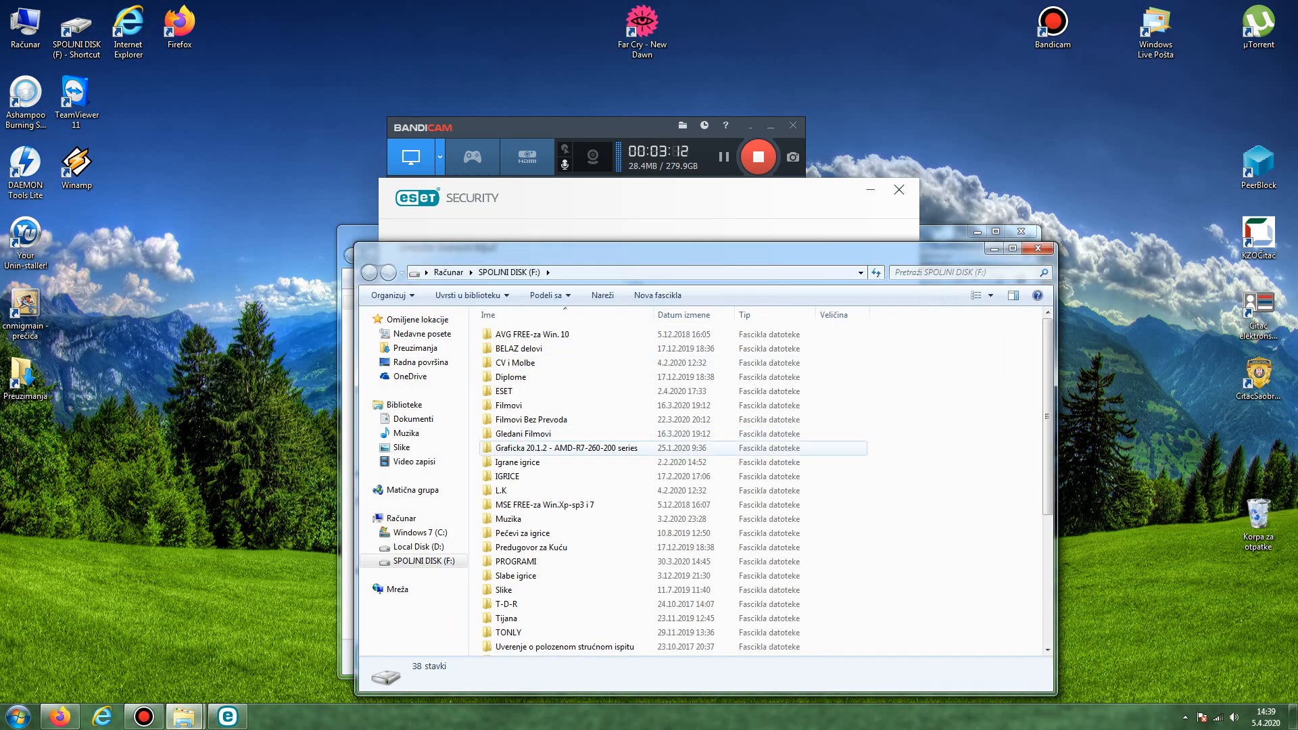
pyautogui.doubleClick(504, 391)
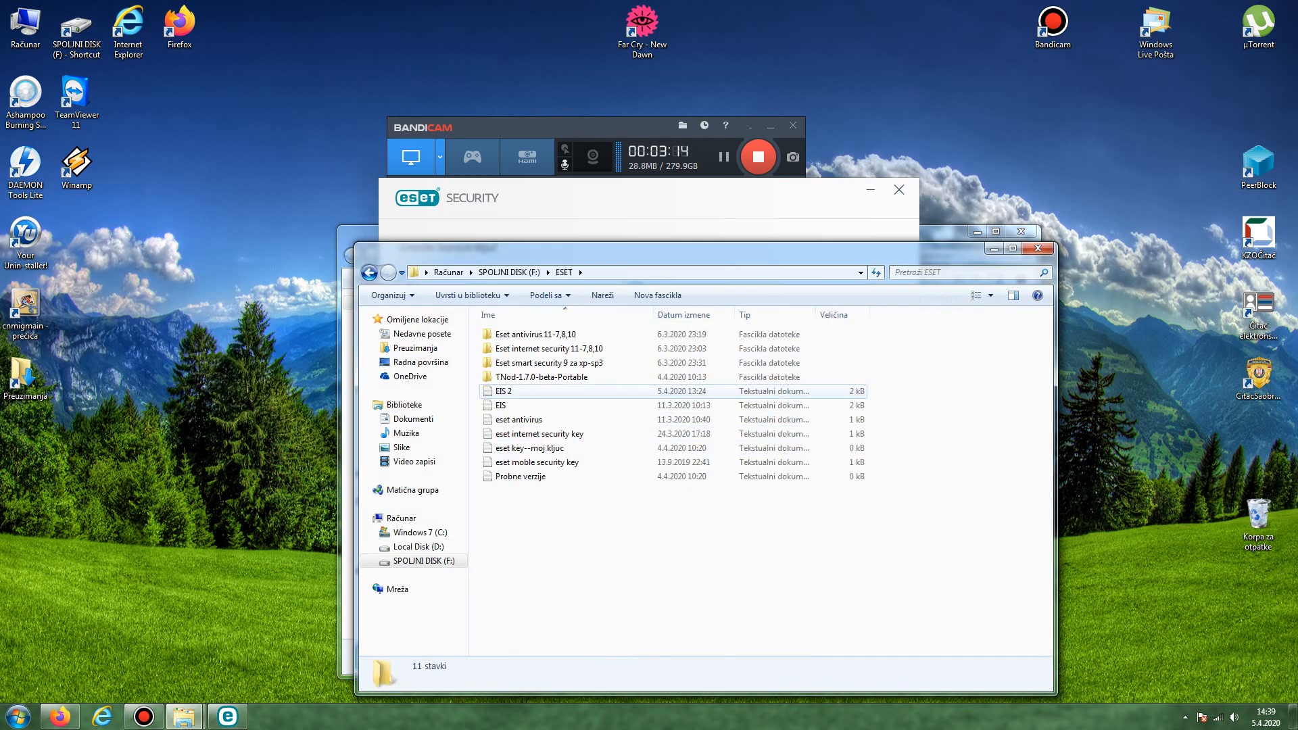
pyautogui.doubleClick(503, 391)
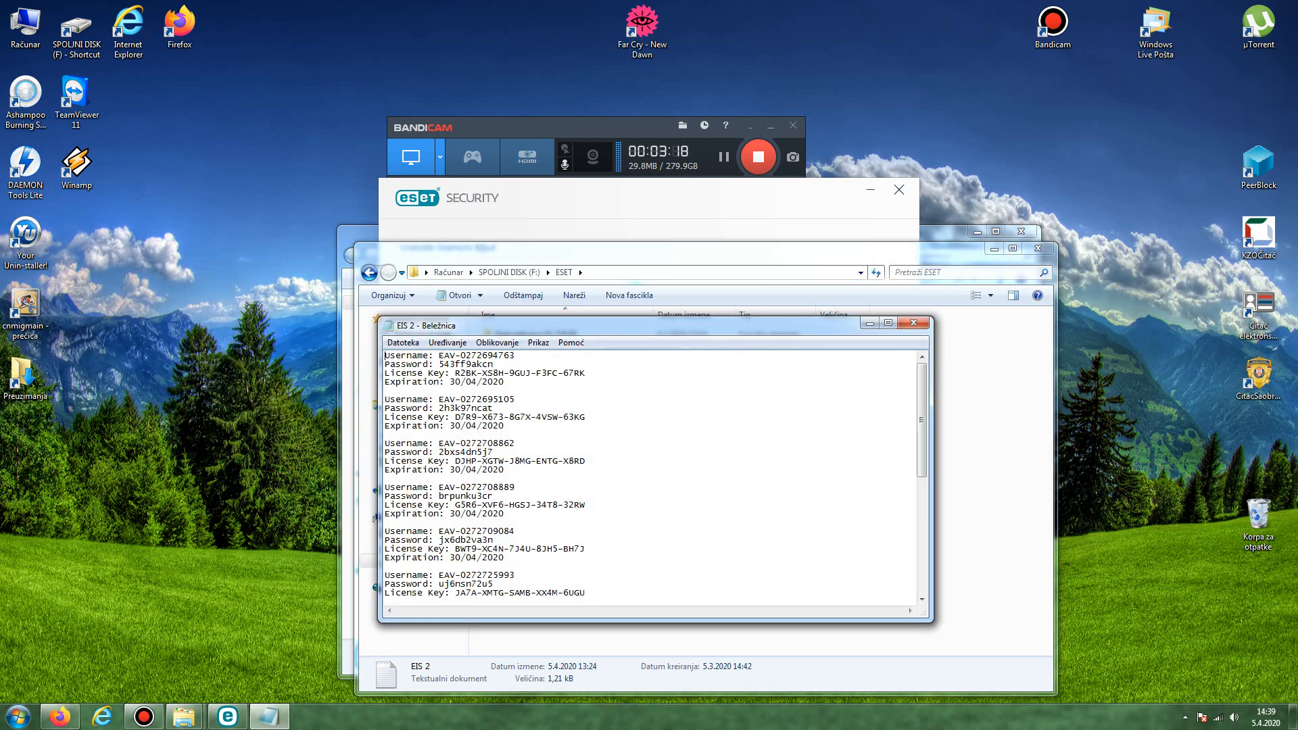
pyautogui.moveTo(586, 373); pyautogui.dragTo(455, 373)
pyautogui.rightClick(460, 373)
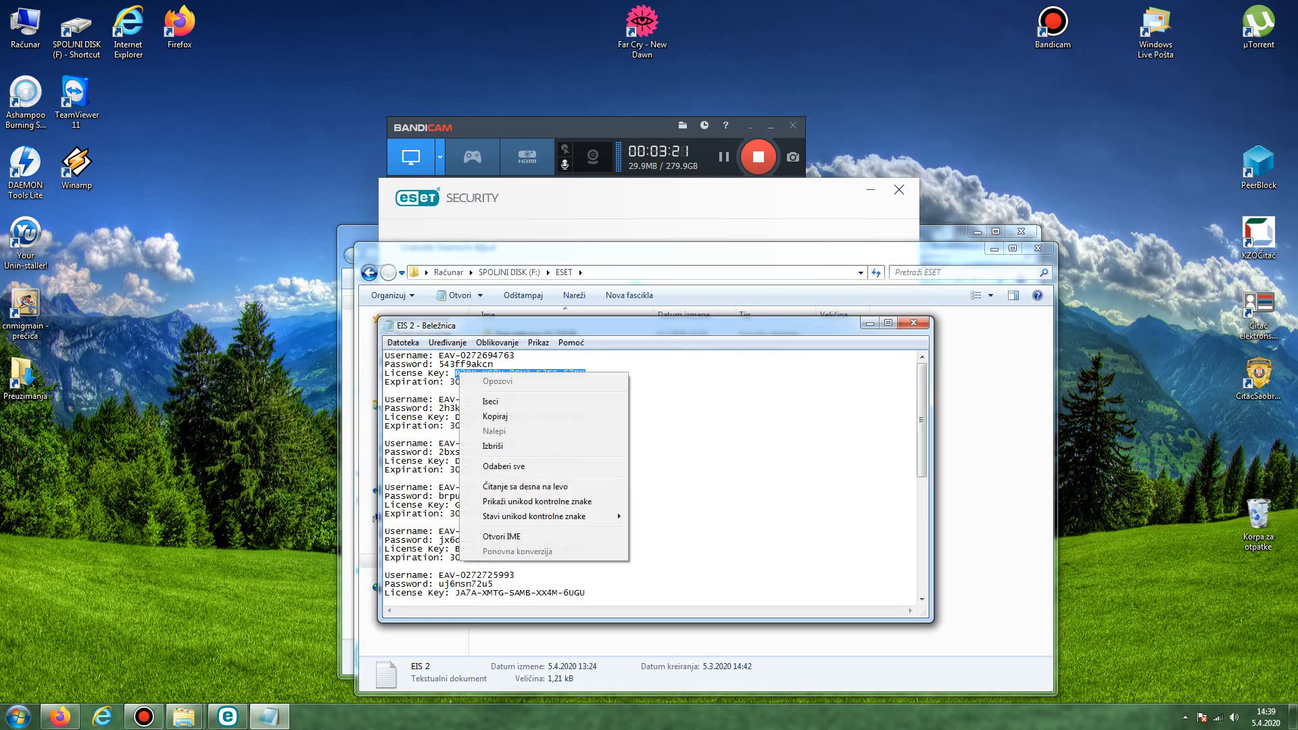
pyautogui.click(495, 416)
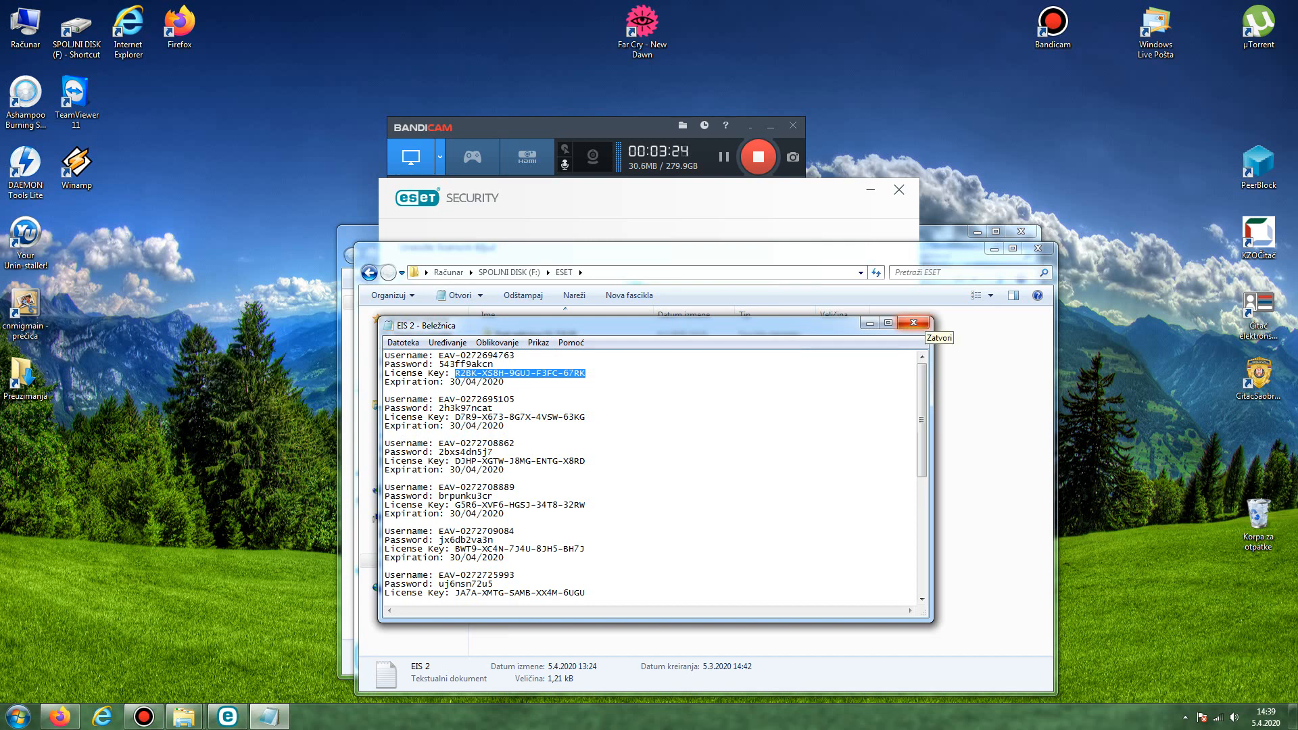
# Close the EIS 2 text file and the ESET folder, paste the license key into the installer, and continue.
pyautogui.click(913, 323)
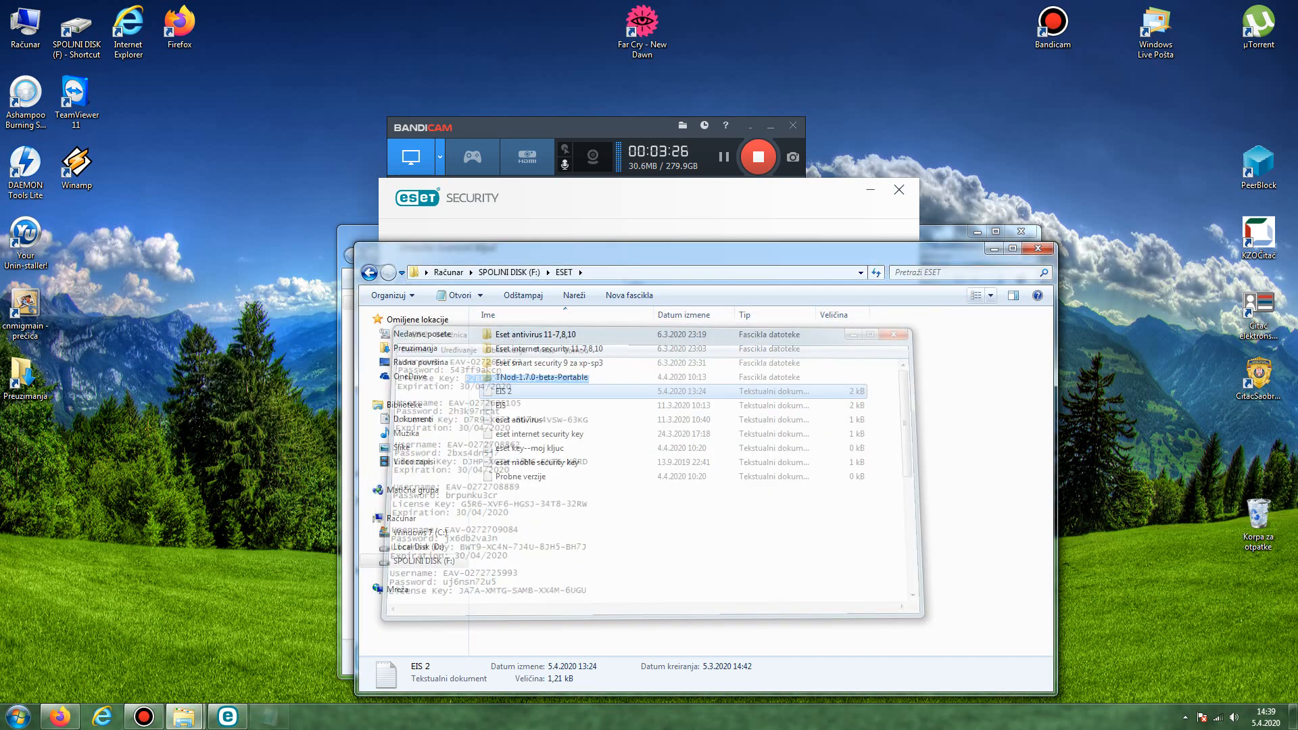
pyautogui.click(1037, 248)
pyautogui.click(511, 289)
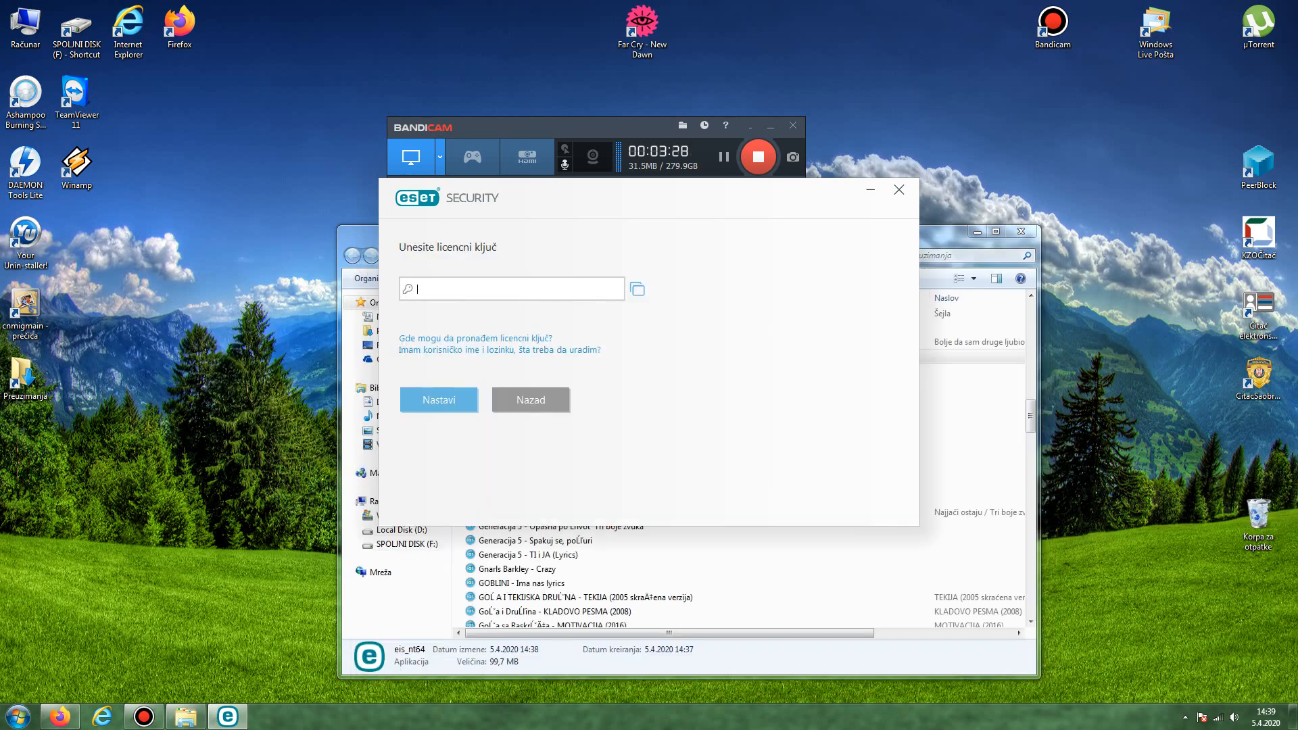
pyautogui.rightClick(511, 288)
pyautogui.click(535, 327)
pyautogui.click(439, 400)
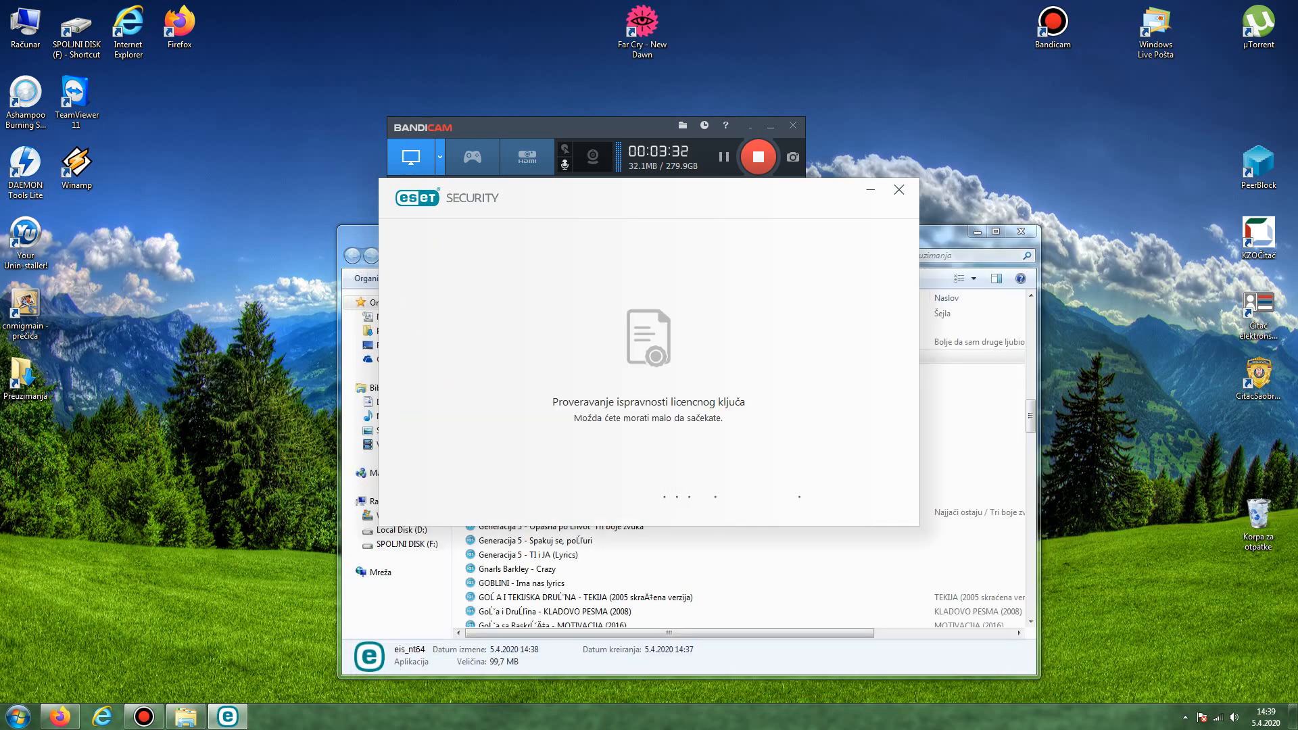
# Install with ESET LiveGrid feedback and potentially unwanted application detection activated, and finish the installer.
pyautogui.click(438, 493)
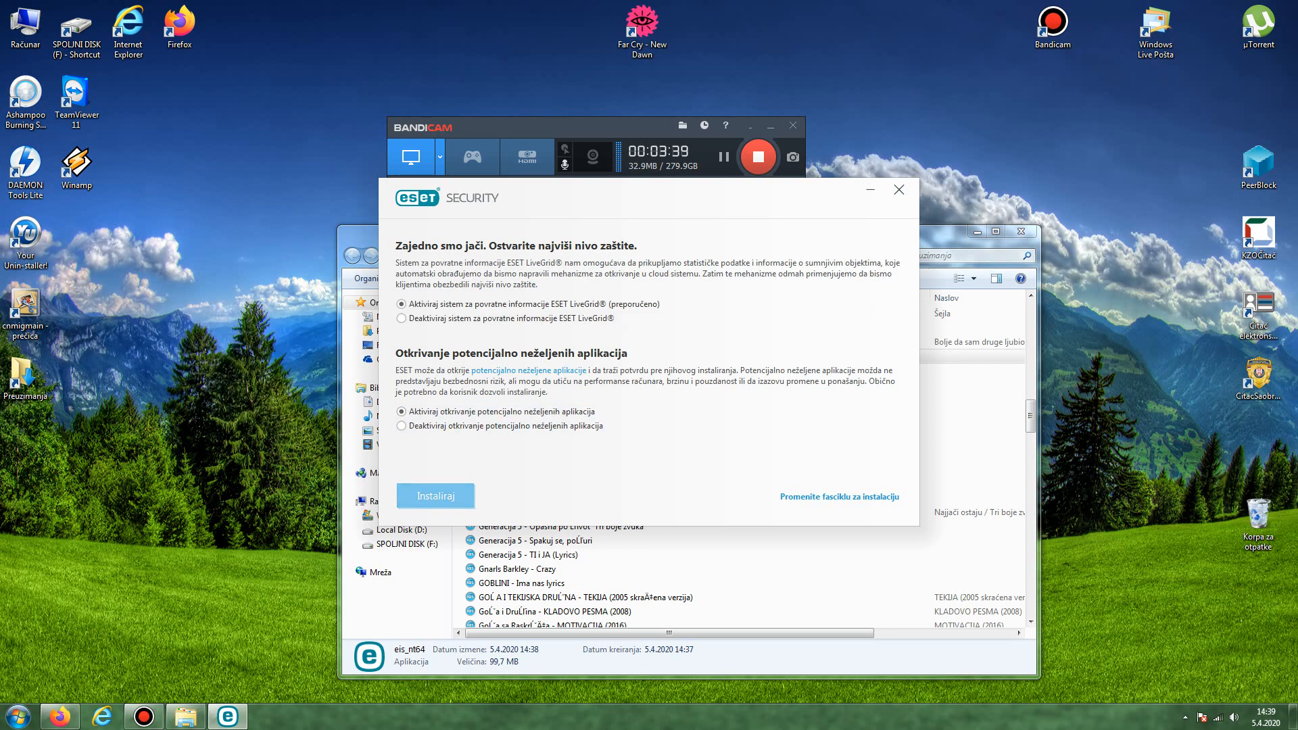
pyautogui.click(435, 496)
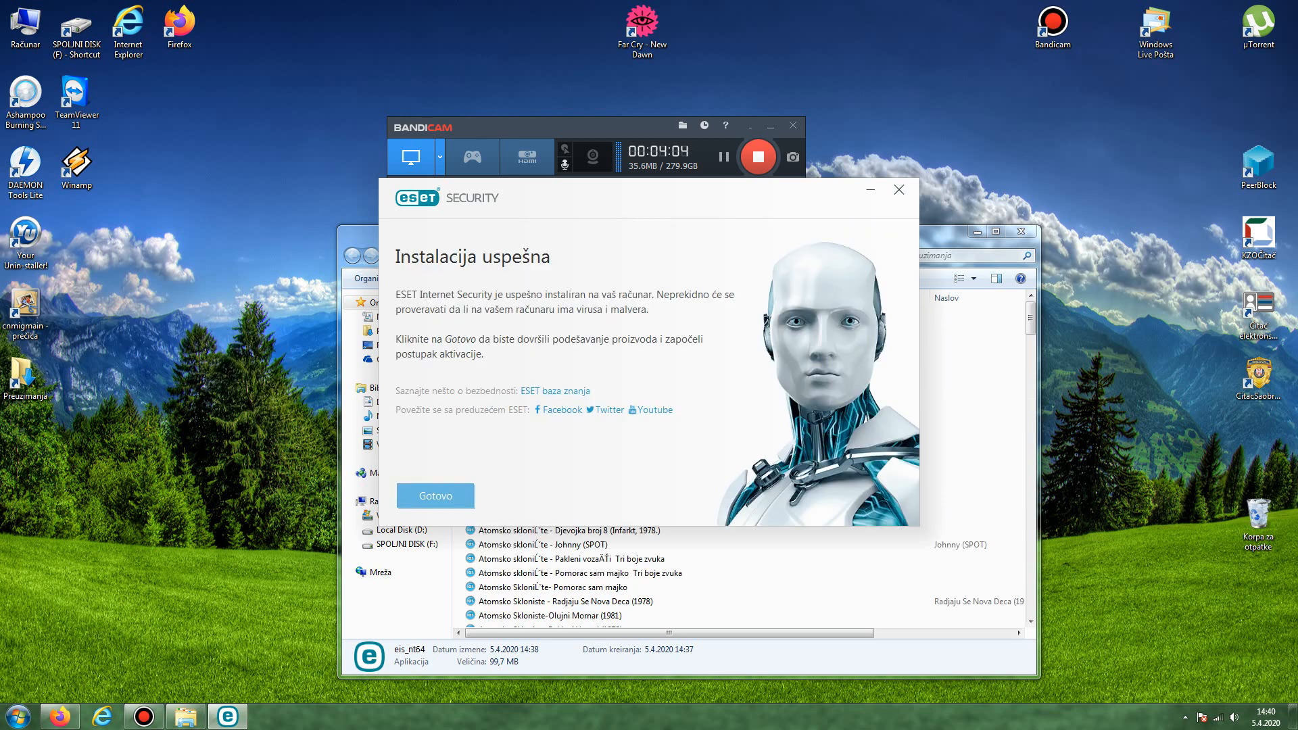
pyautogui.click(436, 497)
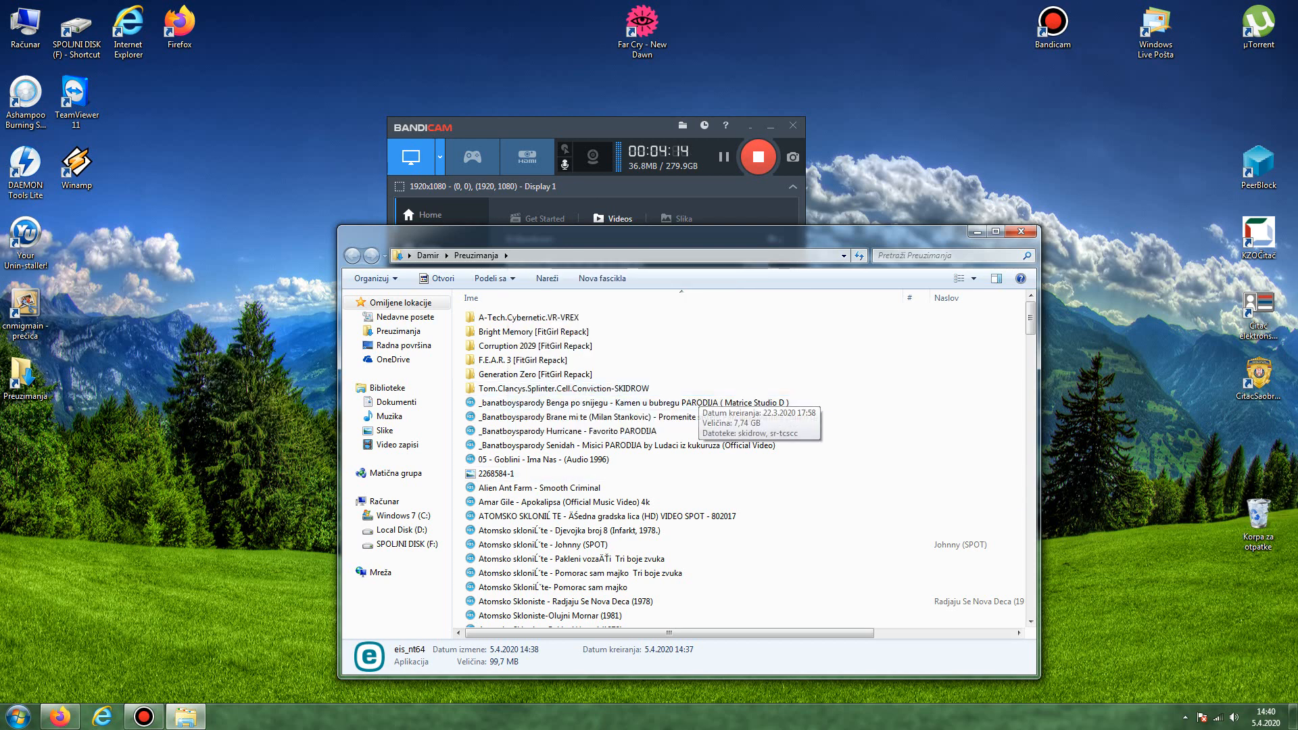
# Open the ESET Internet Security main window and retry the product activation.
pyautogui.click(1185, 716)
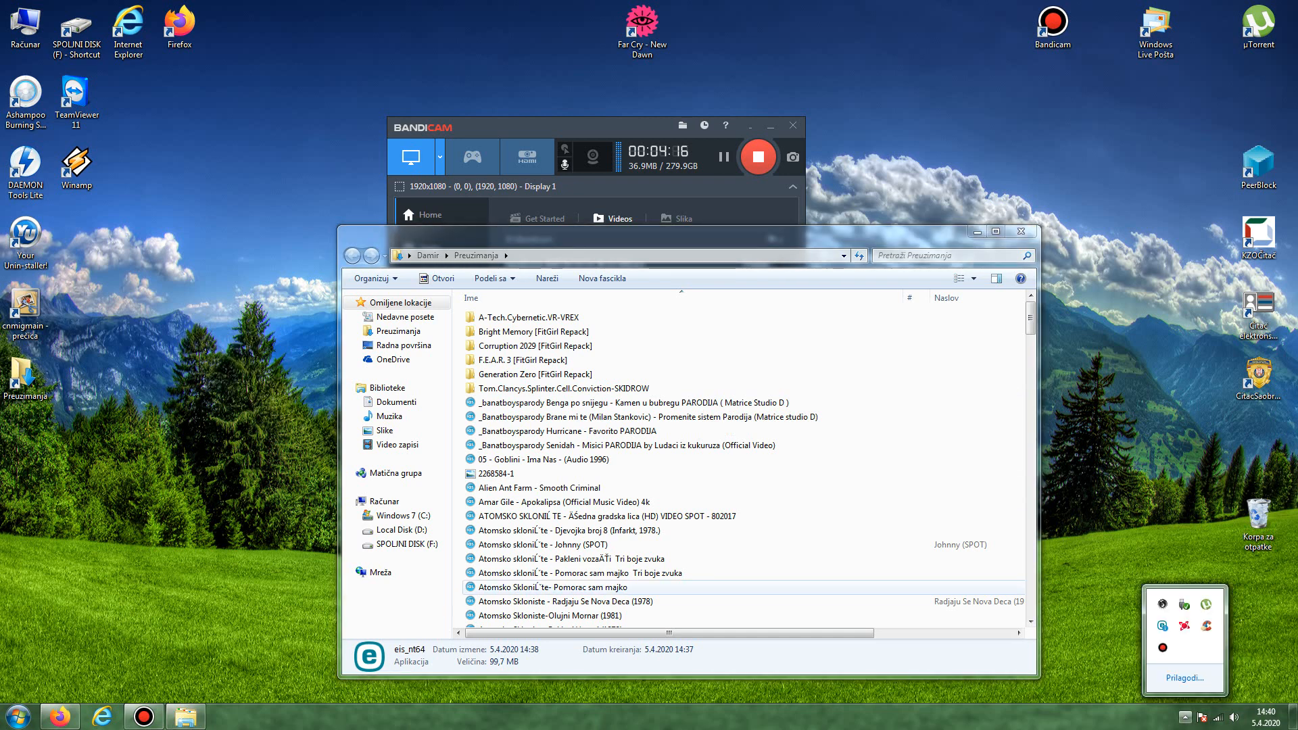
pyautogui.doubleClick(1163, 626)
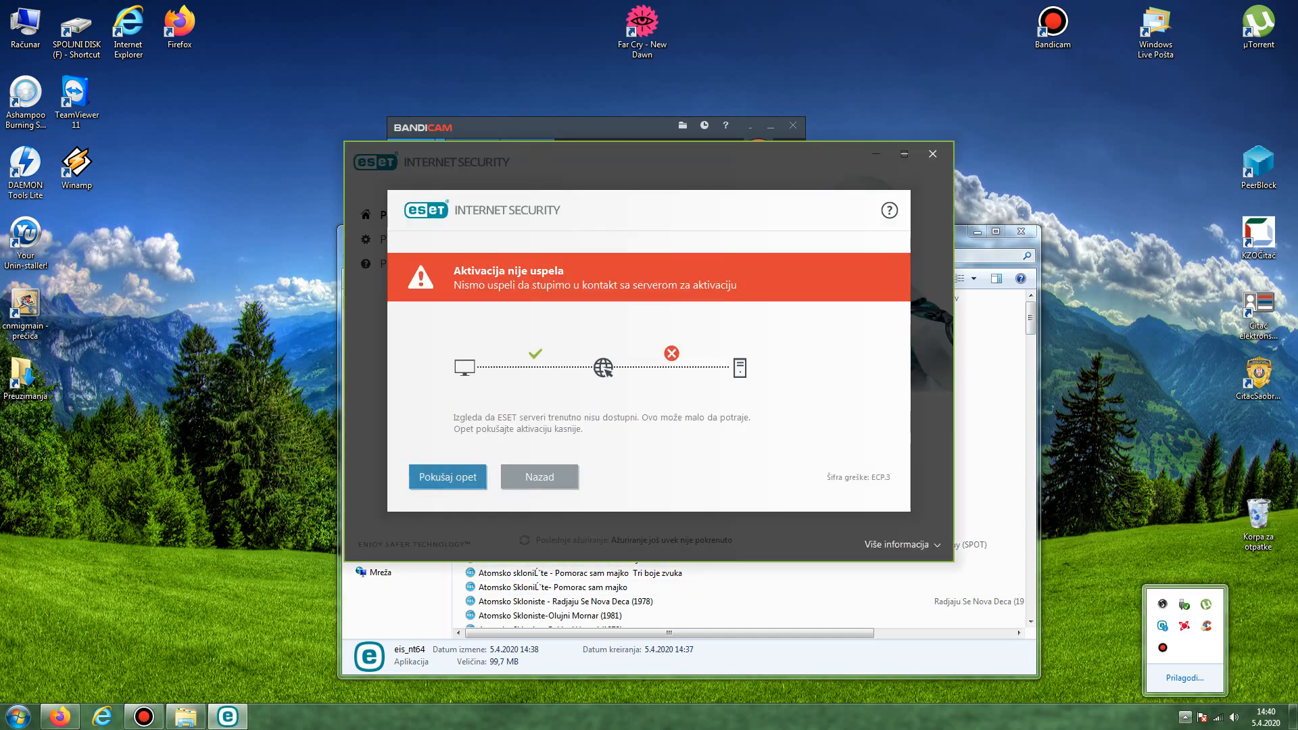
pyautogui.click(447, 477)
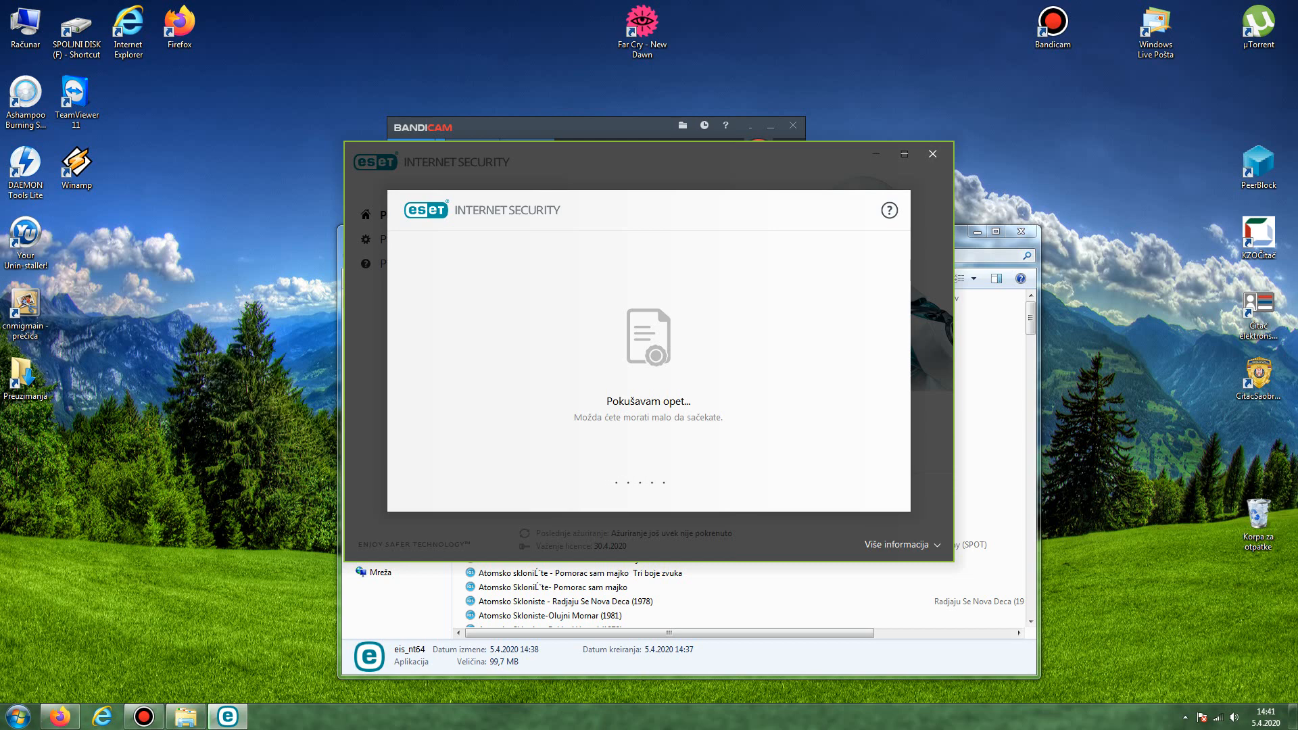
pyautogui.click(912, 544)
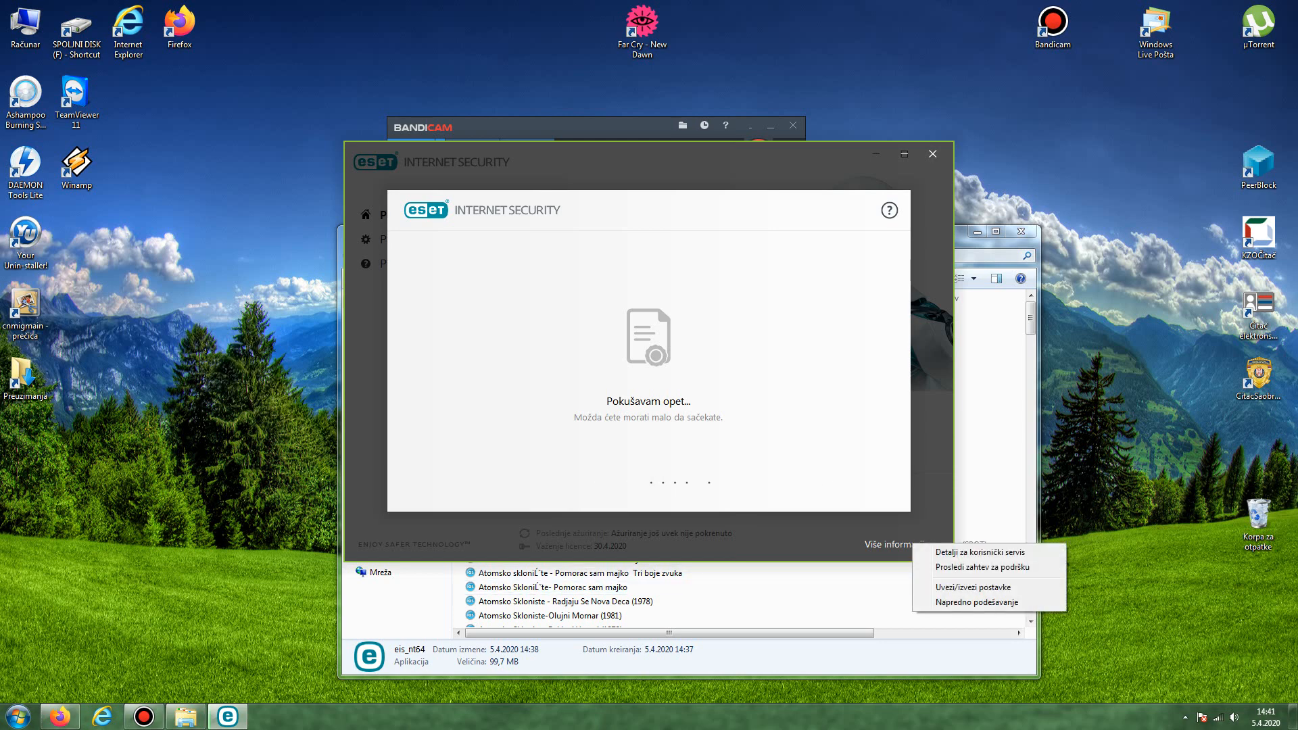
pyautogui.click(1185, 716)
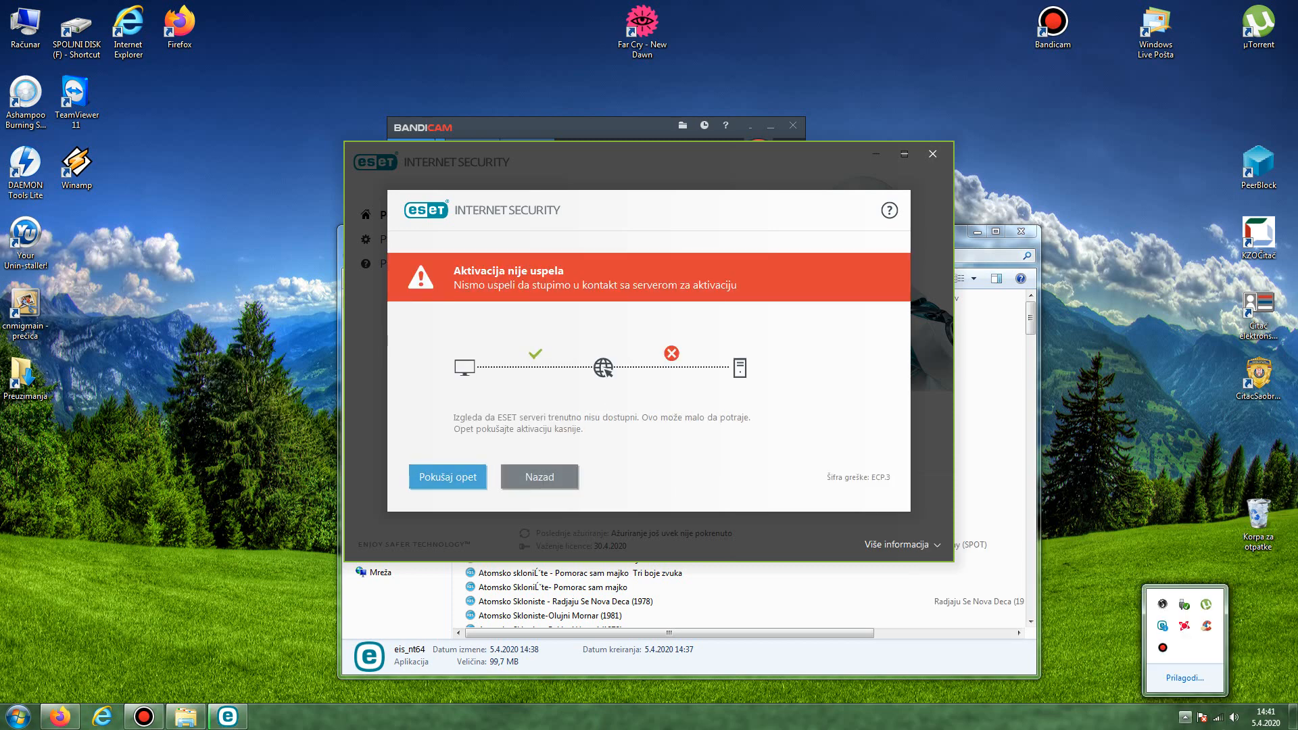
# Return to license key activation and copy the second license key from the EIS 2 text file in the ESET folder on SPOLJNI DISK (F:).
pyautogui.click(539, 477)
pyautogui.click(484, 297)
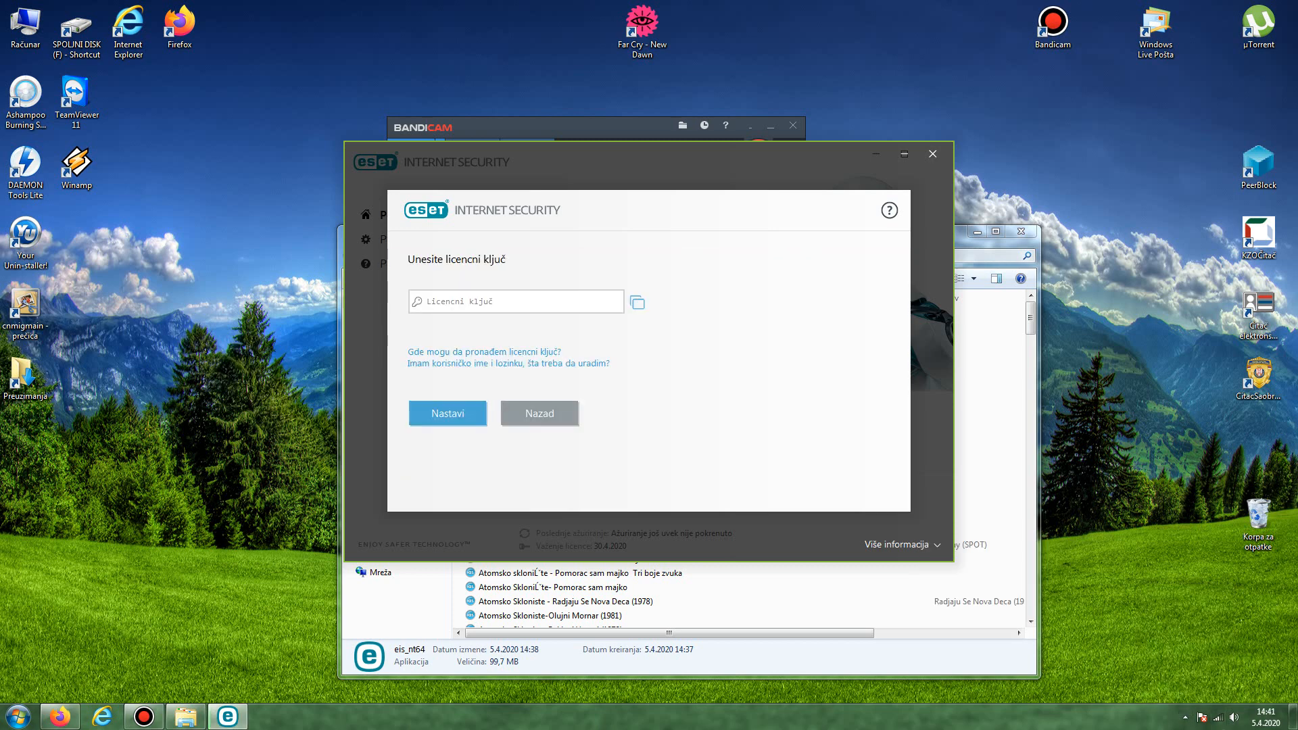
pyautogui.doubleClick(77, 31)
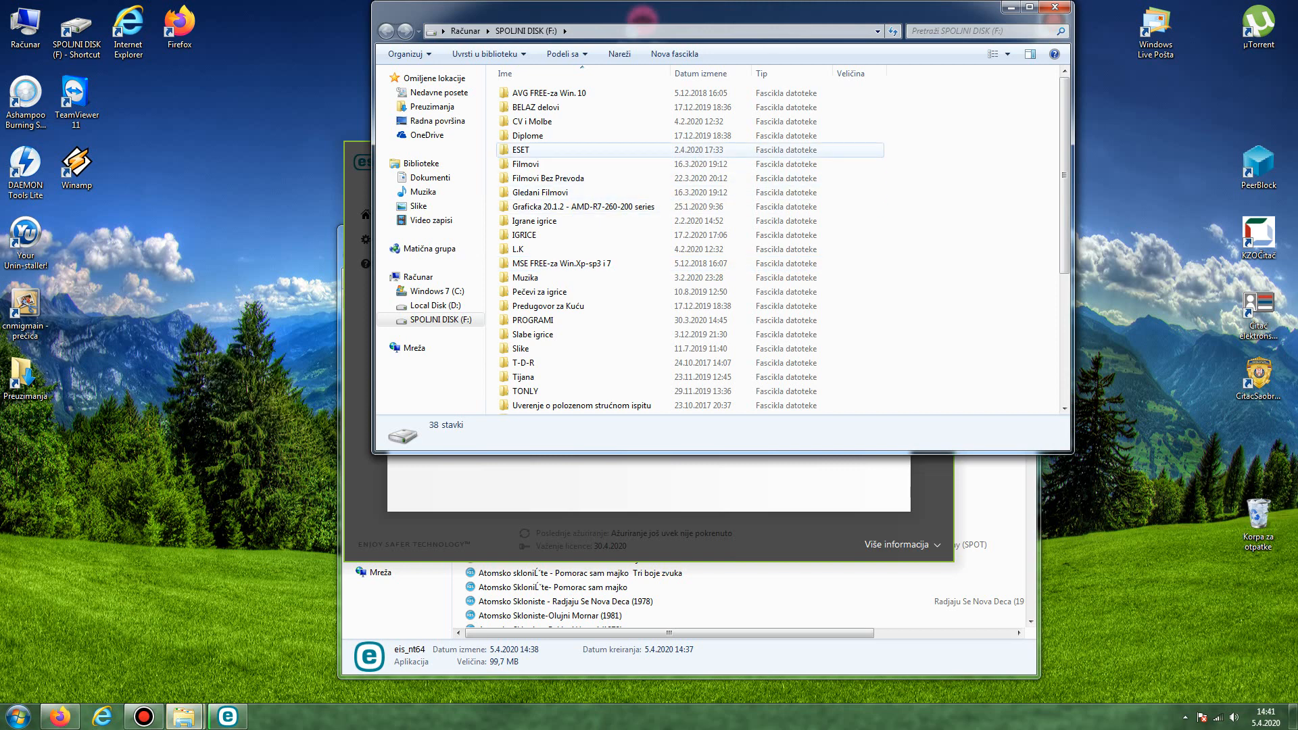
pyautogui.doubleClick(520, 150)
pyautogui.doubleClick(521, 150)
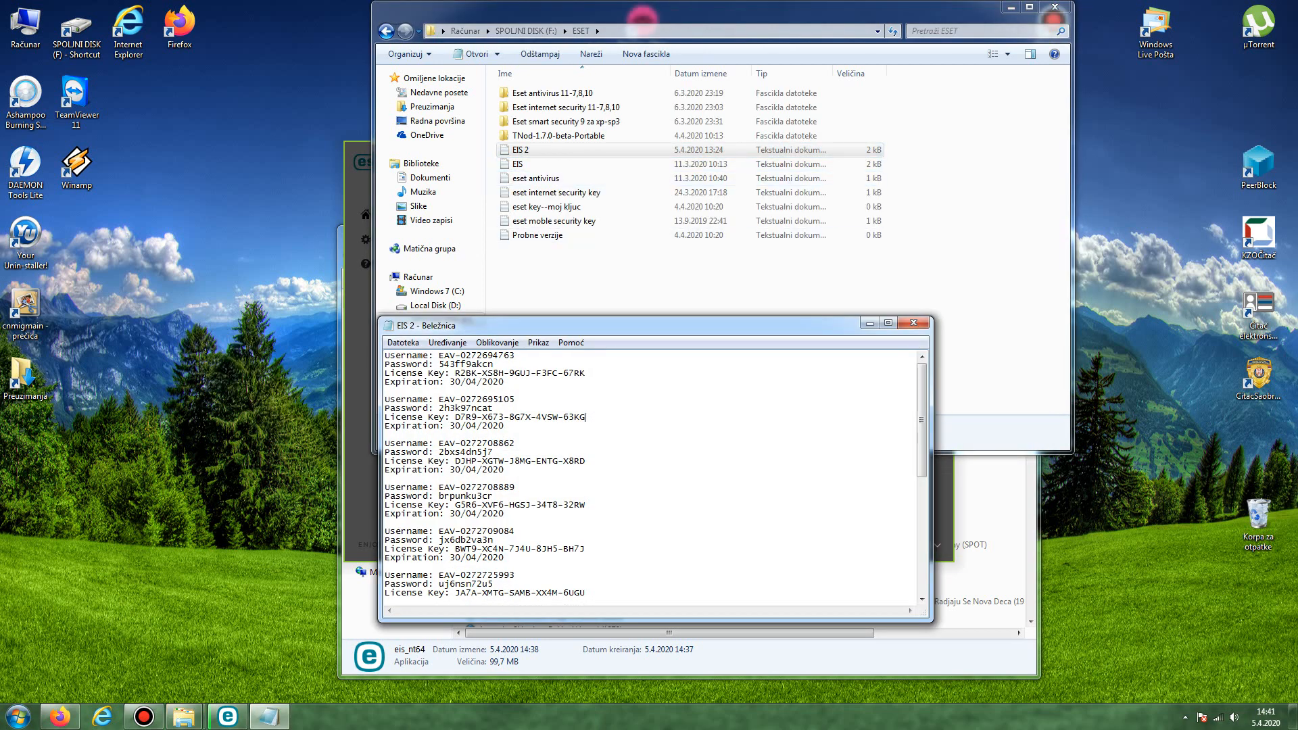
pyautogui.moveTo(585, 417); pyautogui.dragTo(455, 417)
pyautogui.rightClick(455, 417)
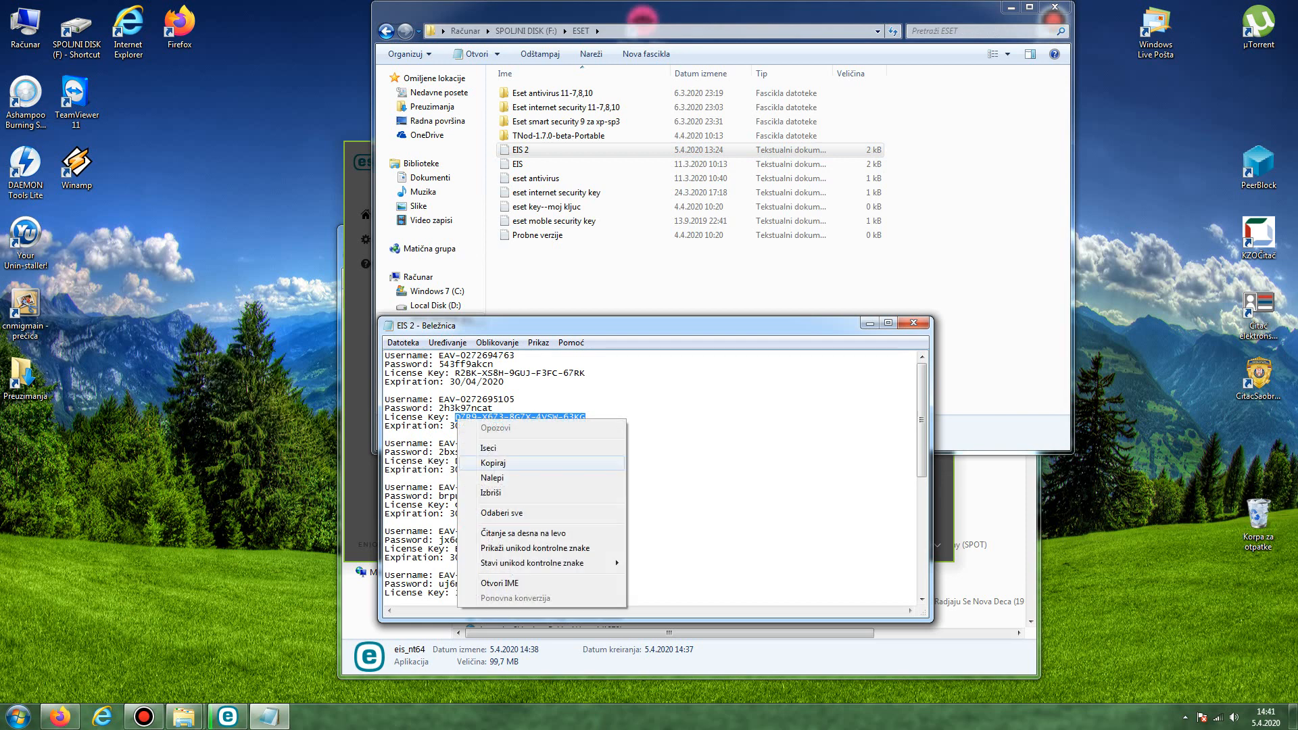
pyautogui.click(473, 463)
# Delete the first license entry in the EIS 2 text file and close the file without saving.
pyautogui.moveTo(505, 382); pyautogui.dragTo(385, 356)
pyautogui.press('Delete')
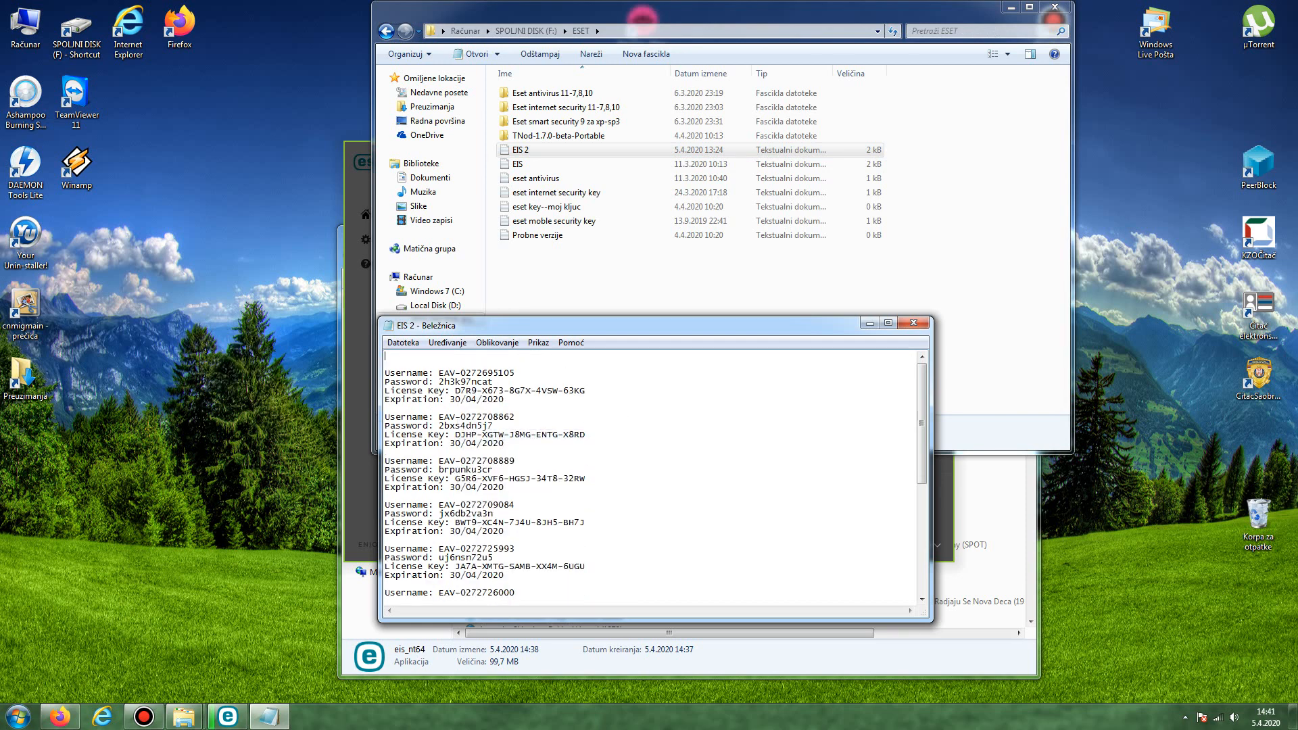
pyautogui.click(913, 322)
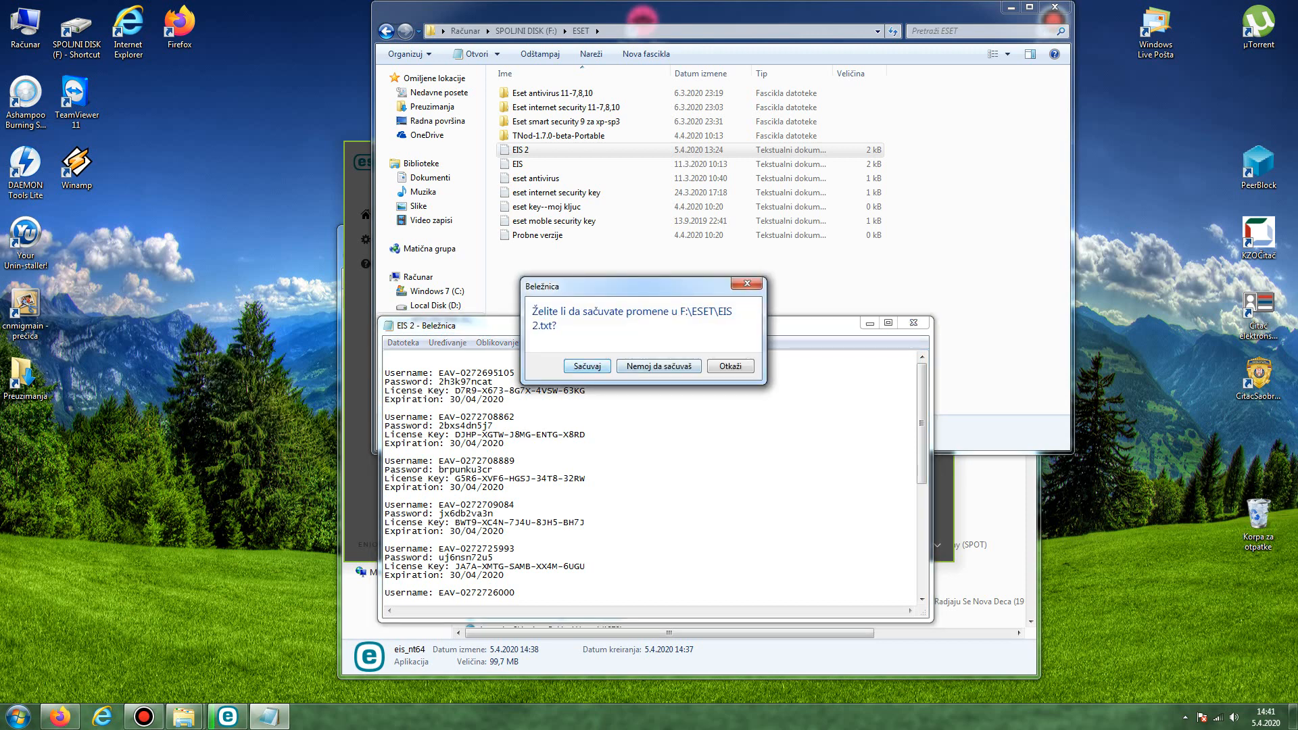
pyautogui.click(655, 365)
# Paste the copied license key into the ESET Internet Security activation window, activate the product, and close the activation dialogs.
pyautogui.click(227, 716)
pyautogui.click(556, 302)
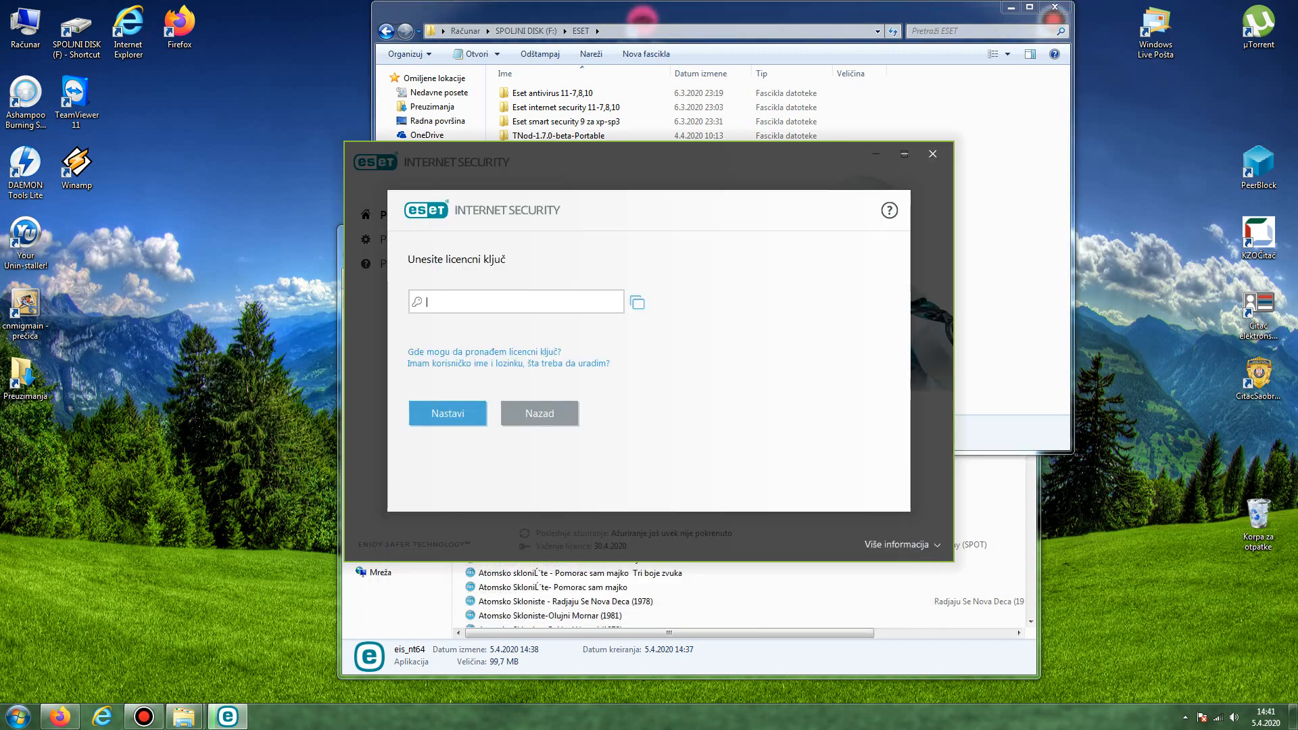
pyautogui.rightClick(556, 302)
pyautogui.click(584, 344)
pyautogui.press('Return')
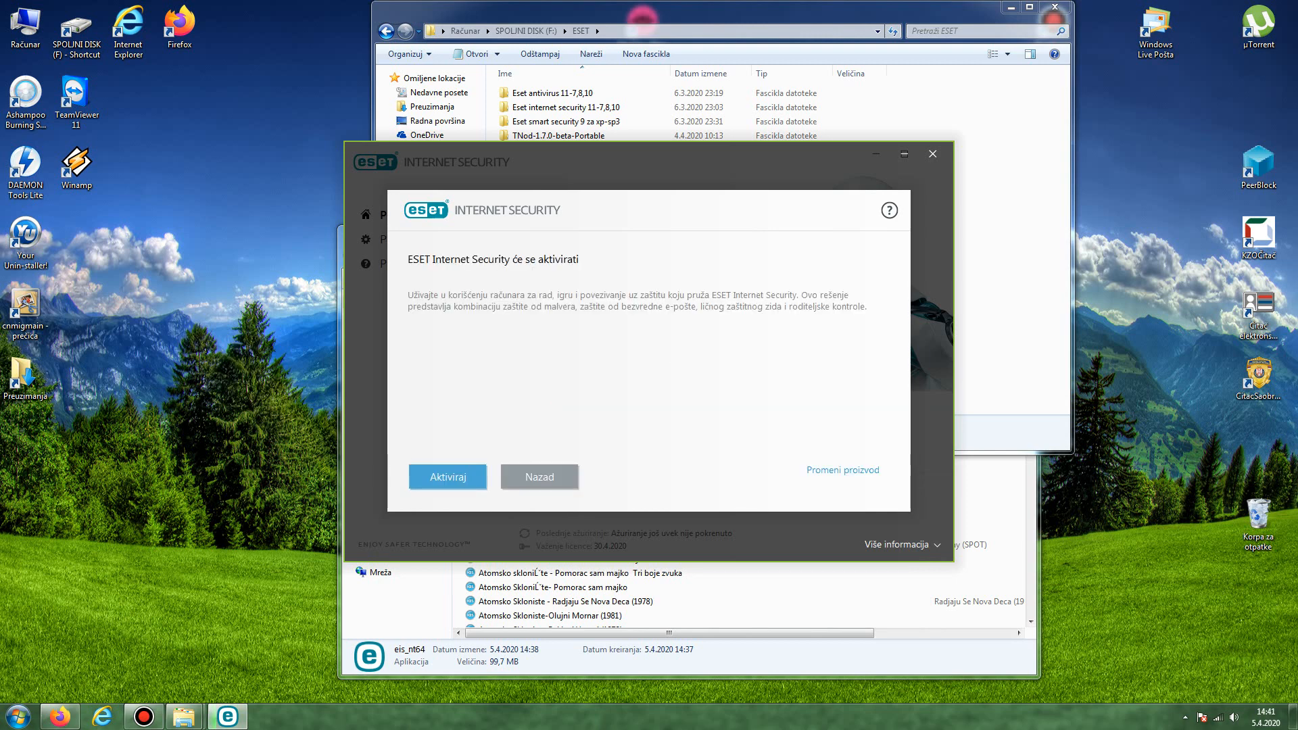
pyautogui.press('Return')
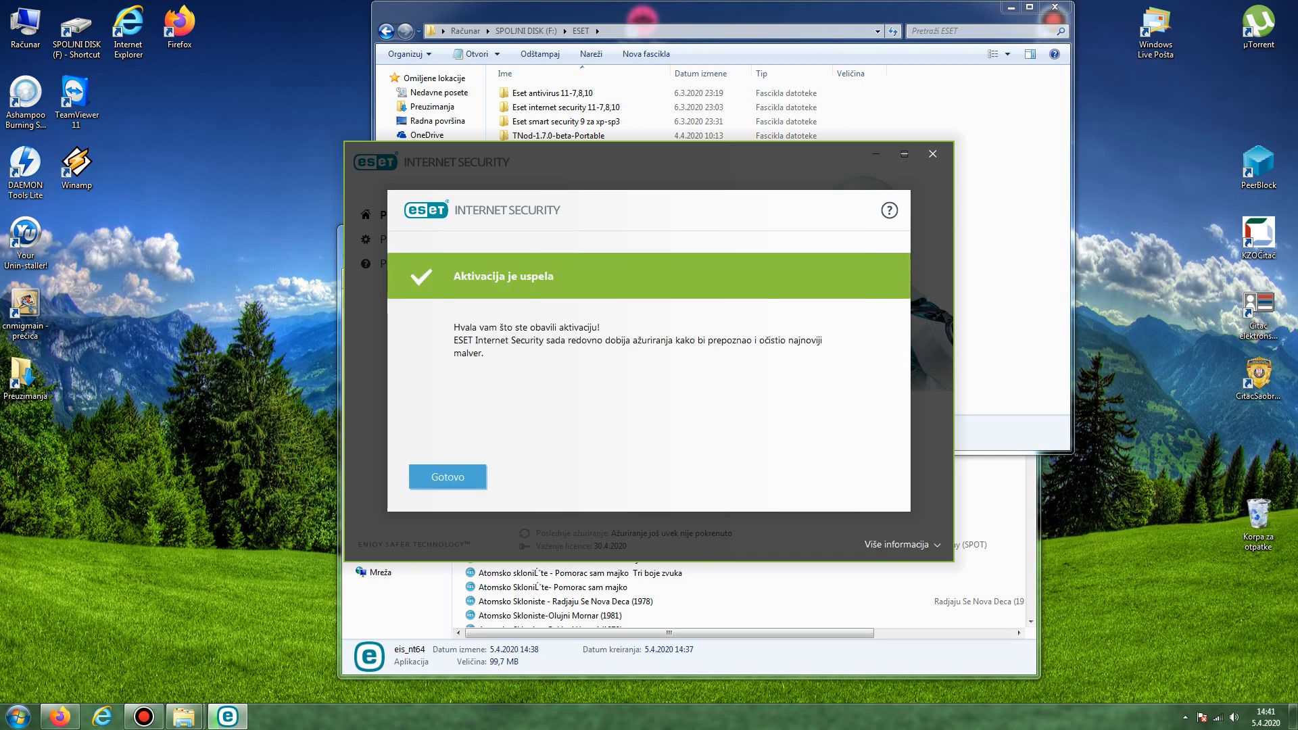
pyautogui.click(448, 478)
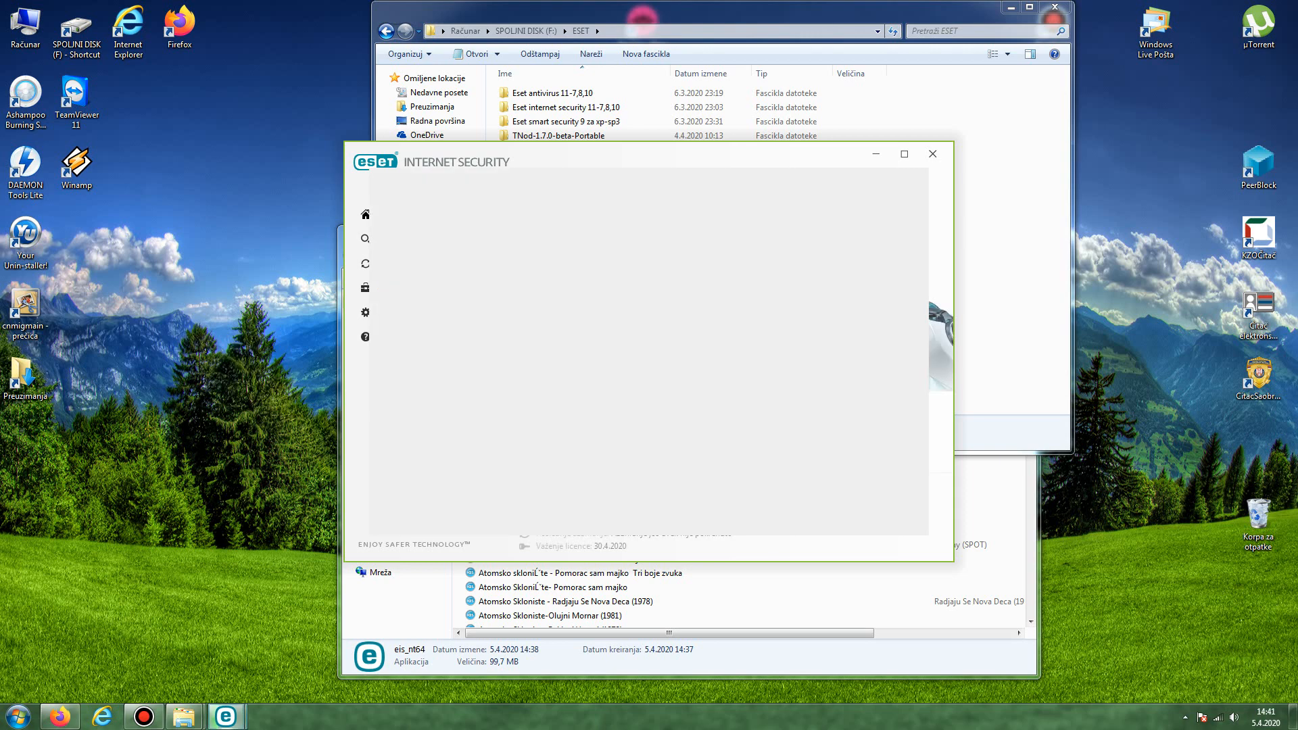
pyautogui.click(893, 194)
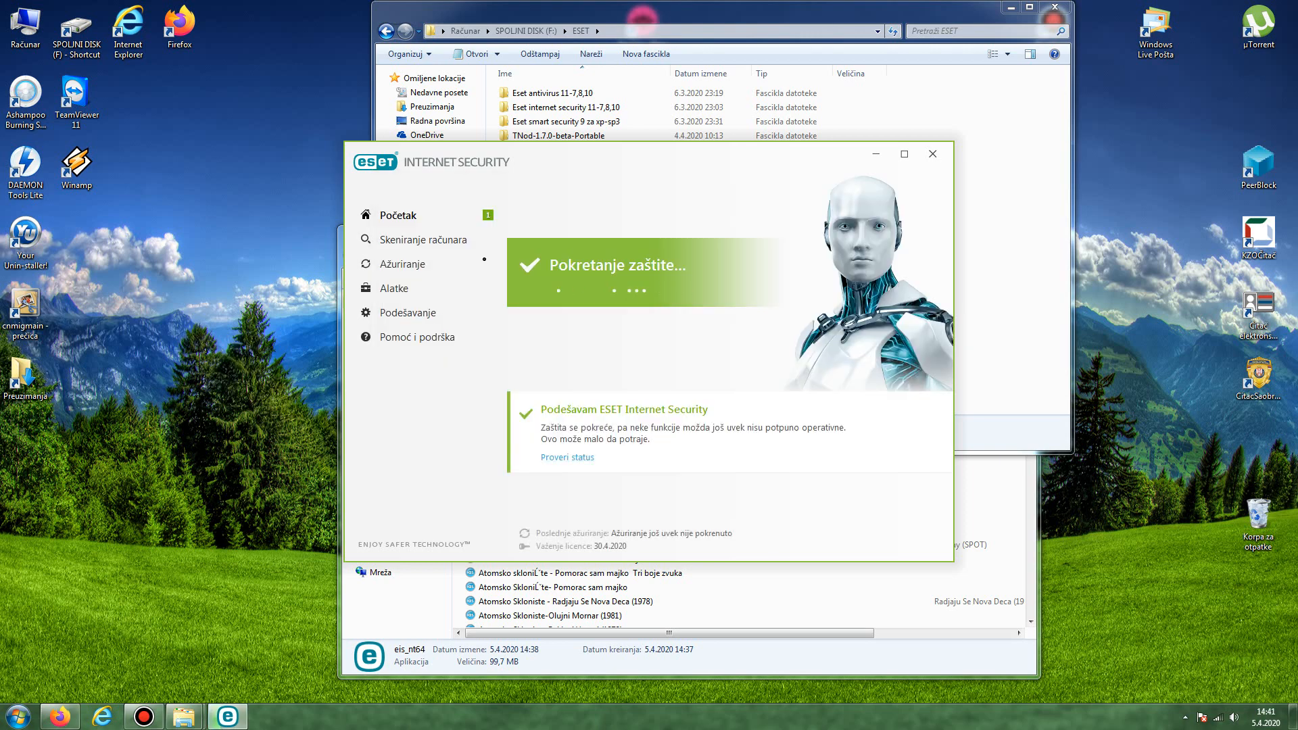
# In the advanced setup, turn off Ažuriranje aplikacije in the update settings of the profile Moj profil.
pyautogui.click(417, 336)
pyautogui.click(409, 312)
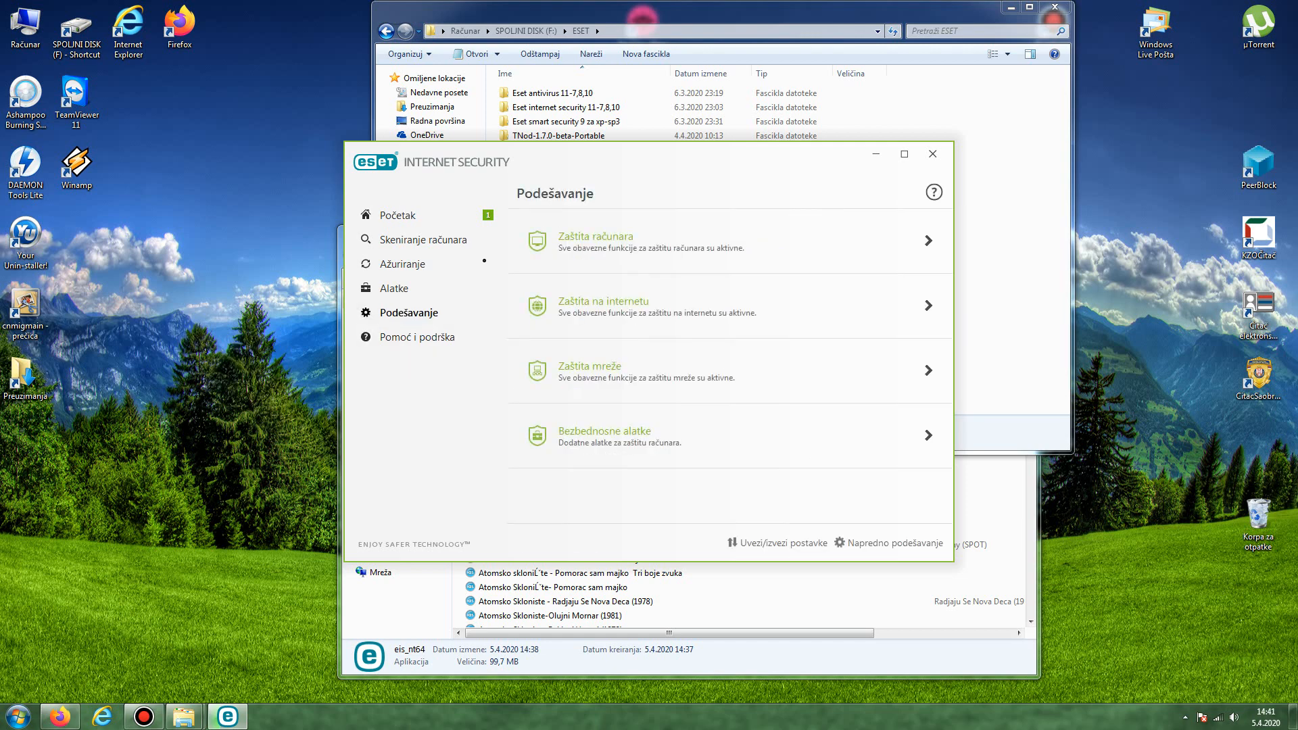
pyautogui.click(895, 543)
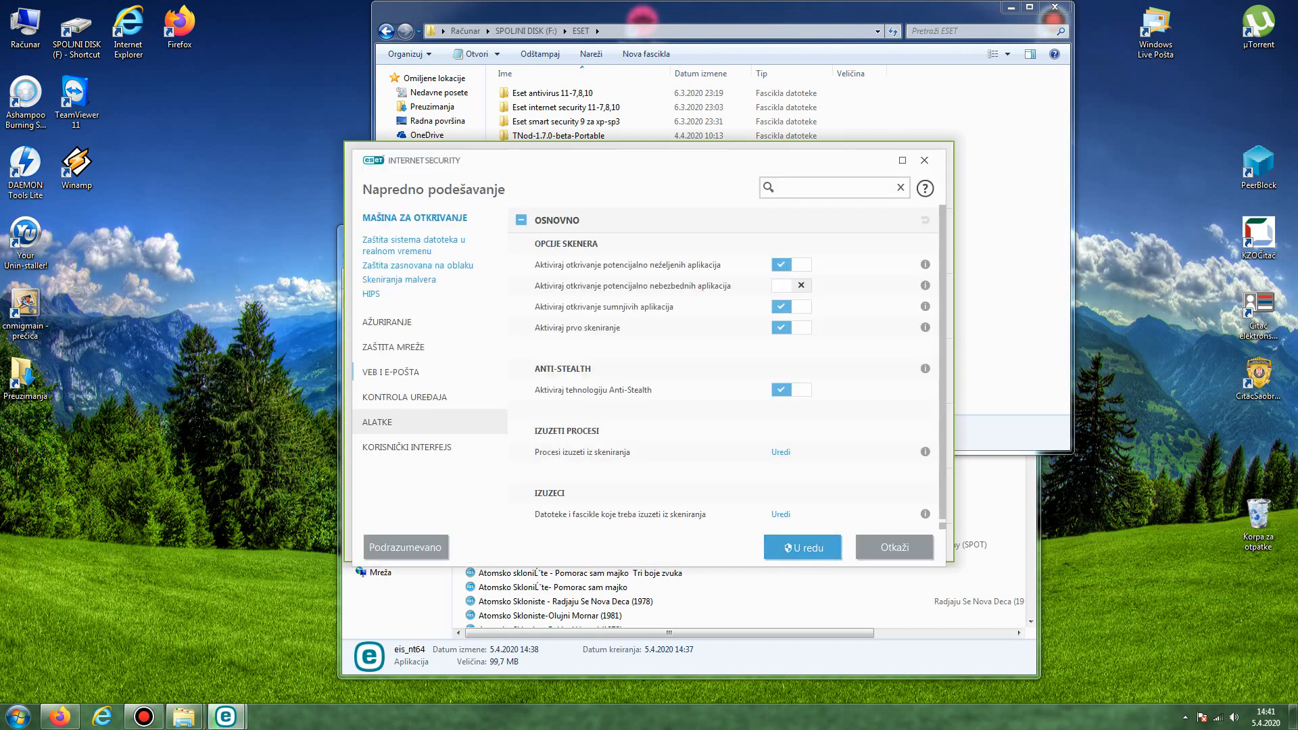
pyautogui.click(398, 321)
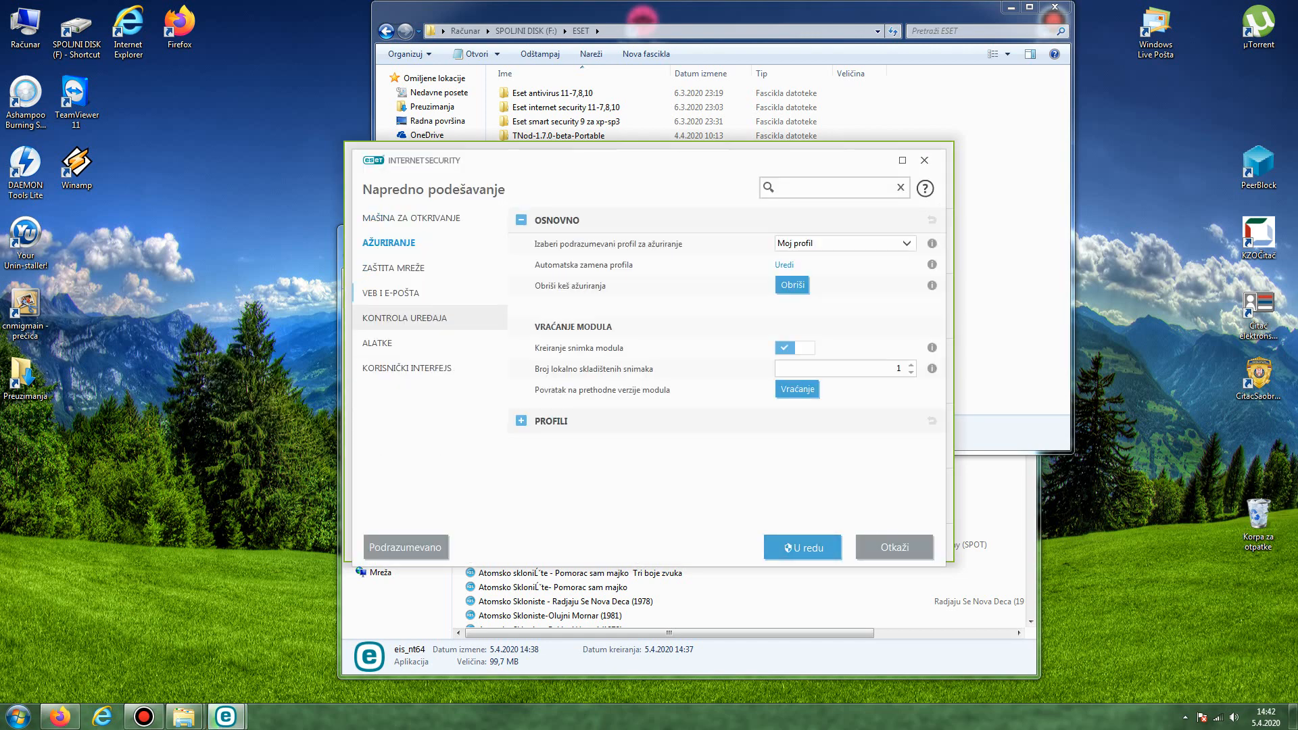
pyautogui.click(545, 421)
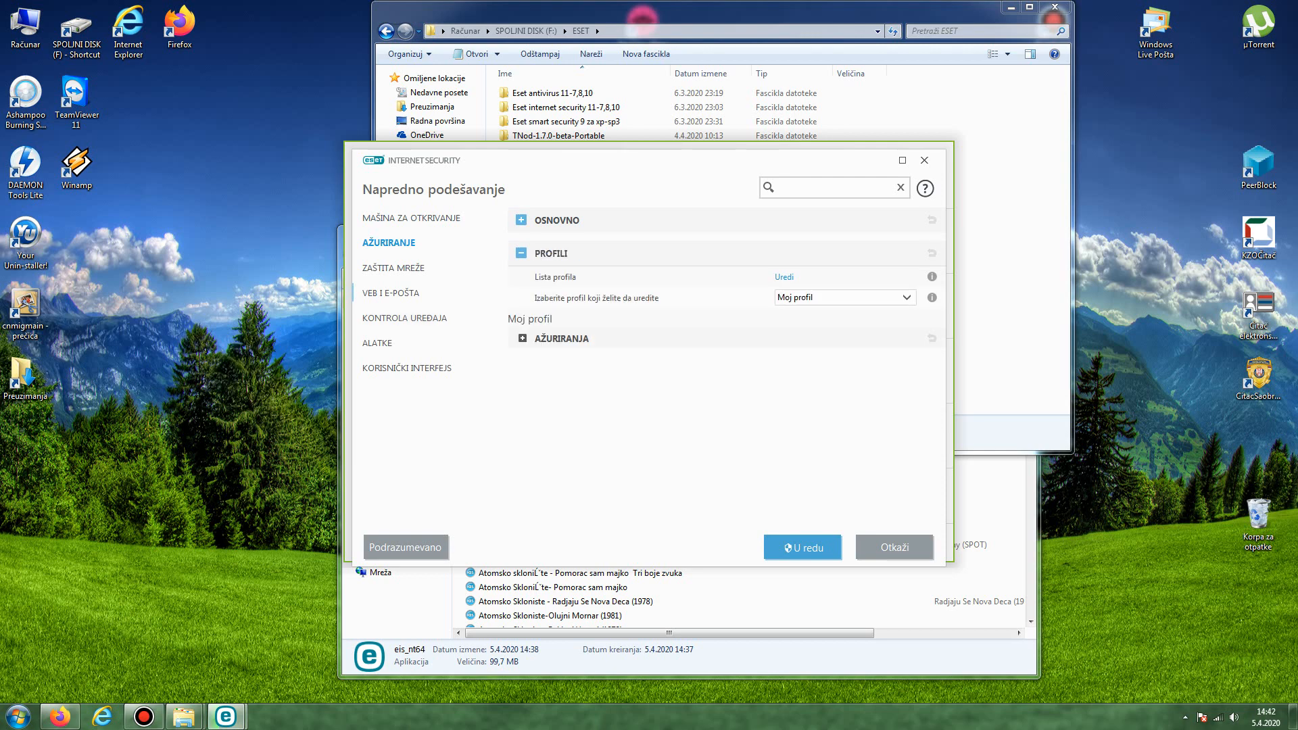
pyautogui.click(562, 338)
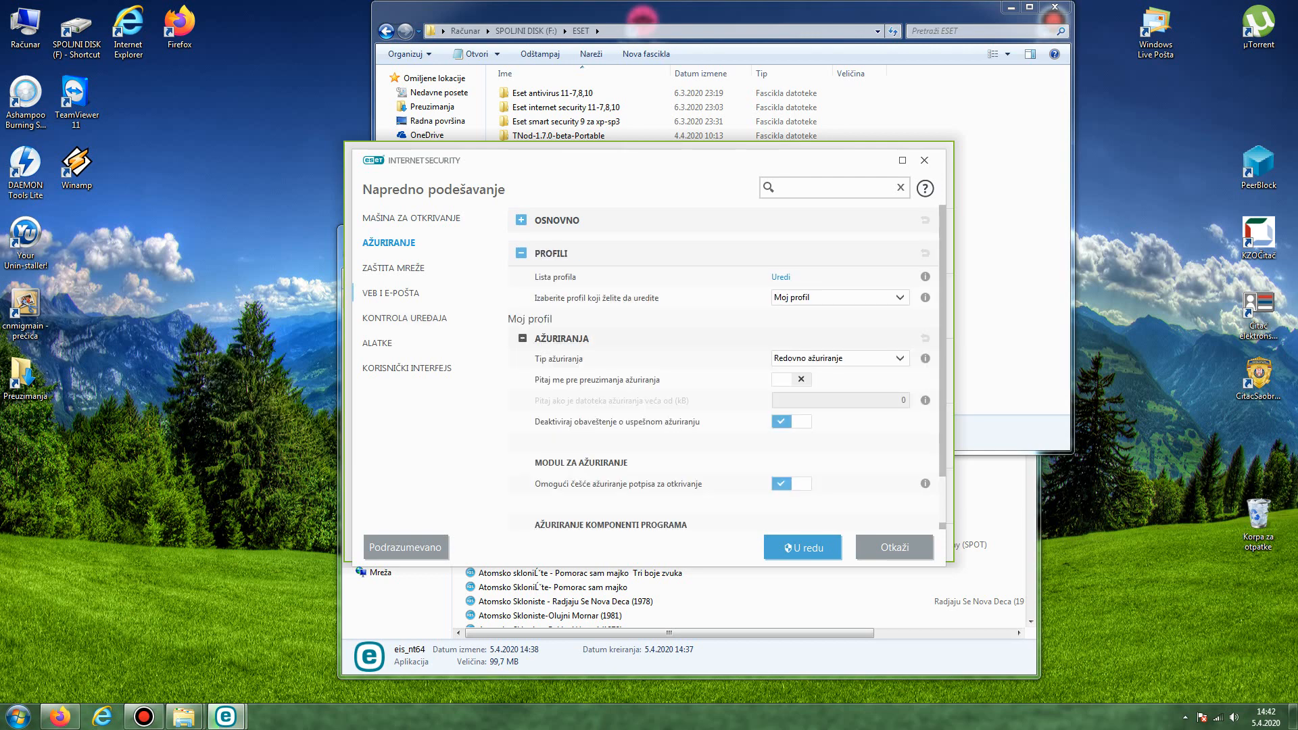
pyautogui.scroll(-2, 726, 369)
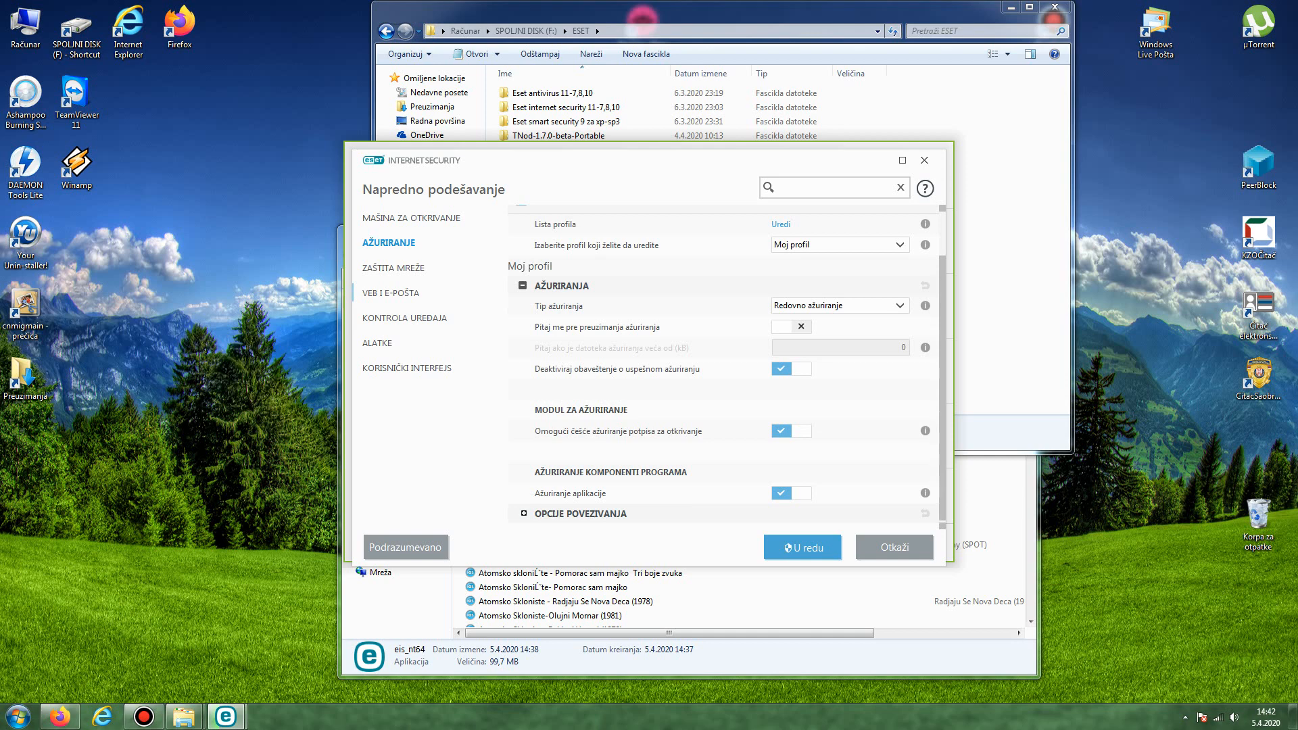
pyautogui.click(791, 493)
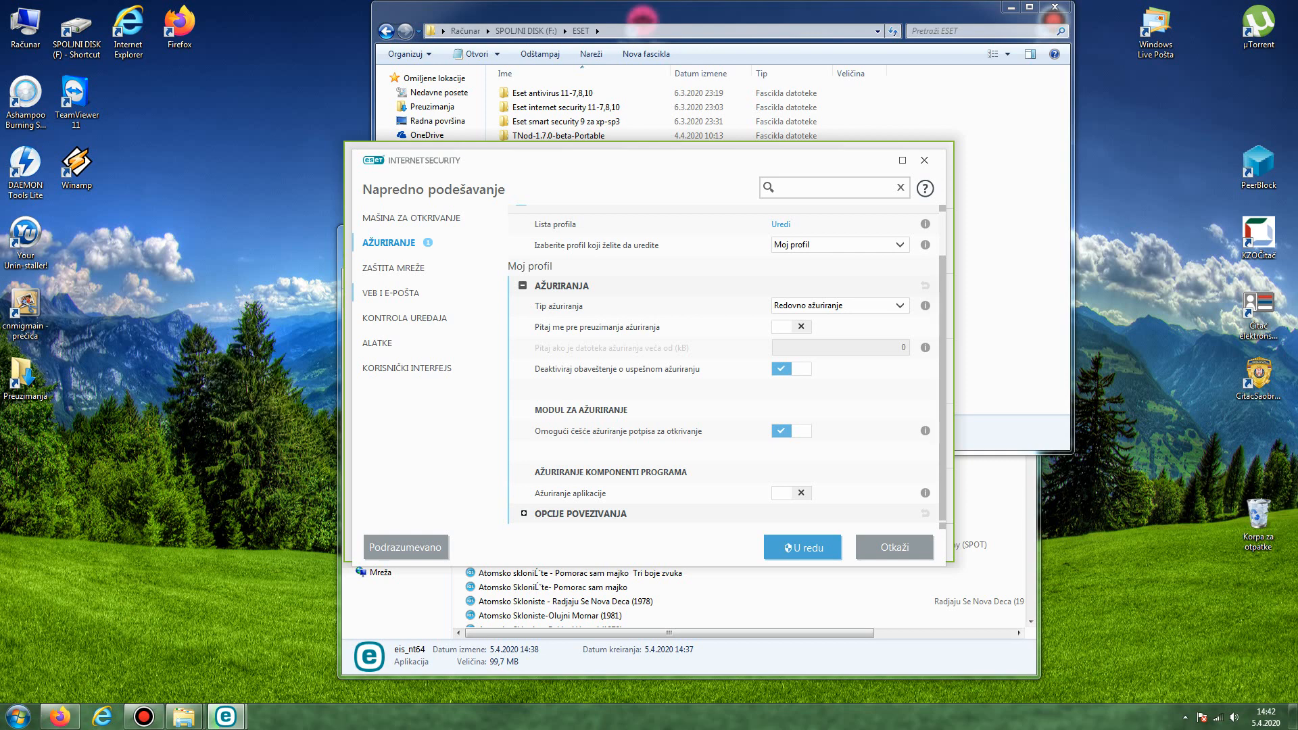
# Enable password protection of the settings in the user interface access setup, enter and confirm the new password, and save the advanced setup.
pyautogui.click(408, 368)
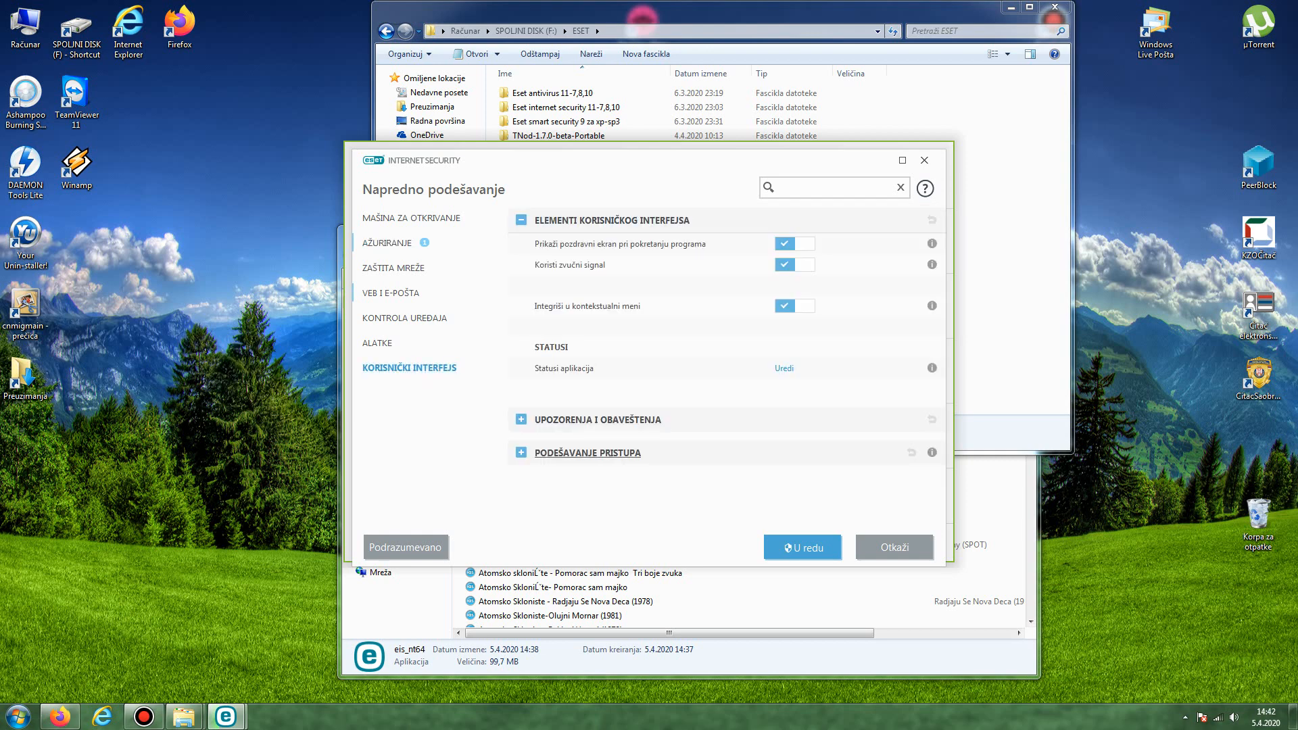
pyautogui.click(587, 453)
pyautogui.click(795, 309)
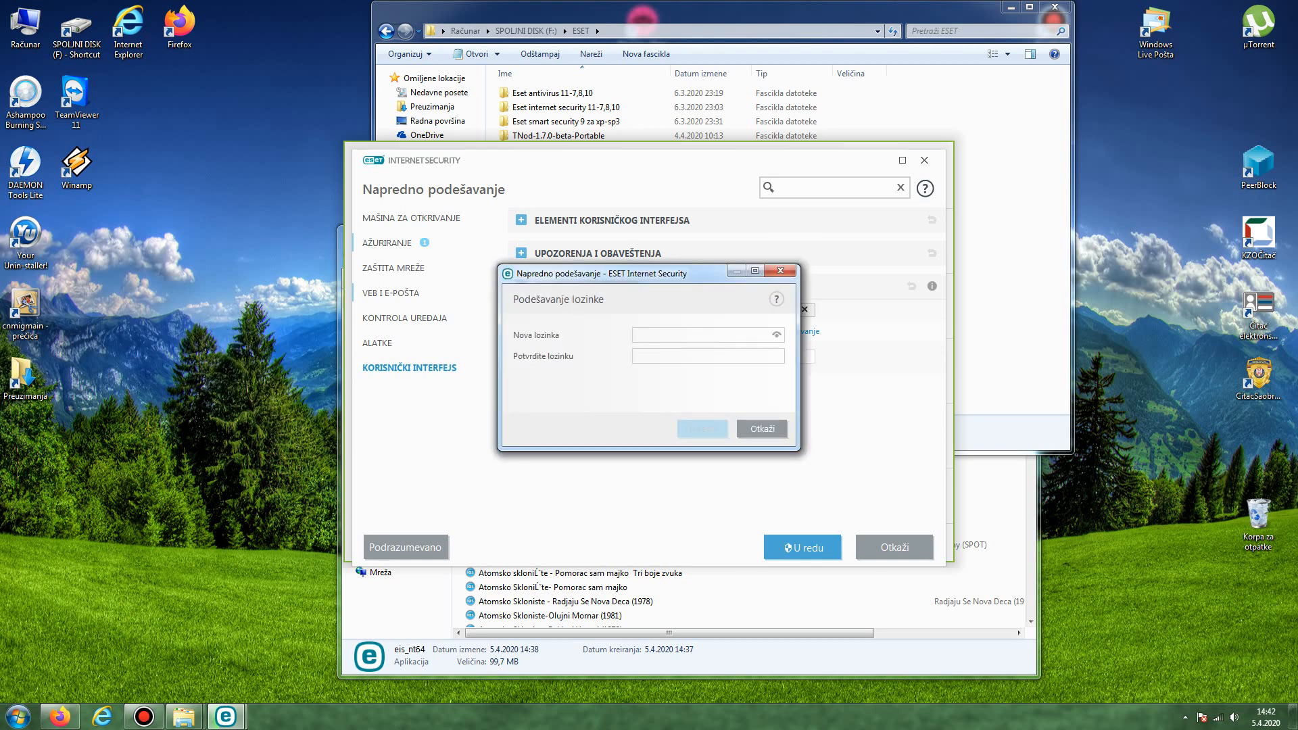
pyautogui.write('•••')
pyautogui.press('Tab')
pyautogui.write('•••')
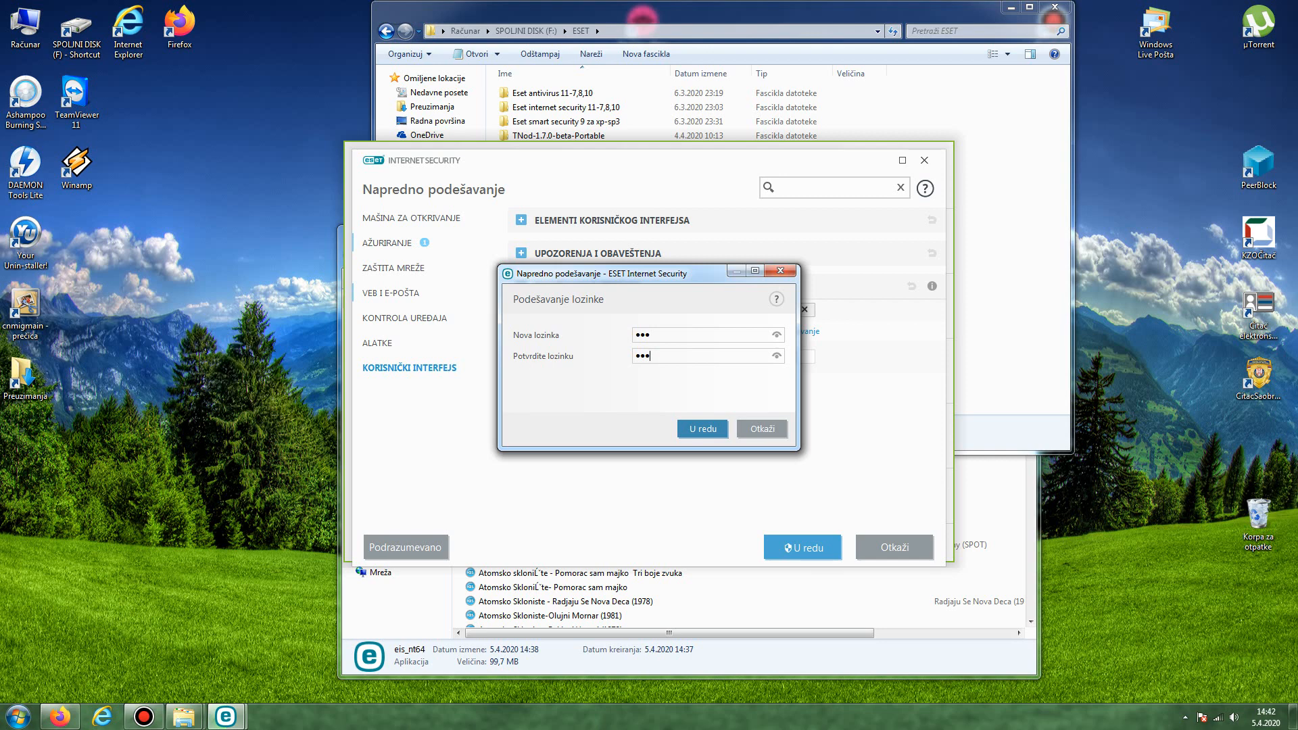
pyautogui.press('Return')
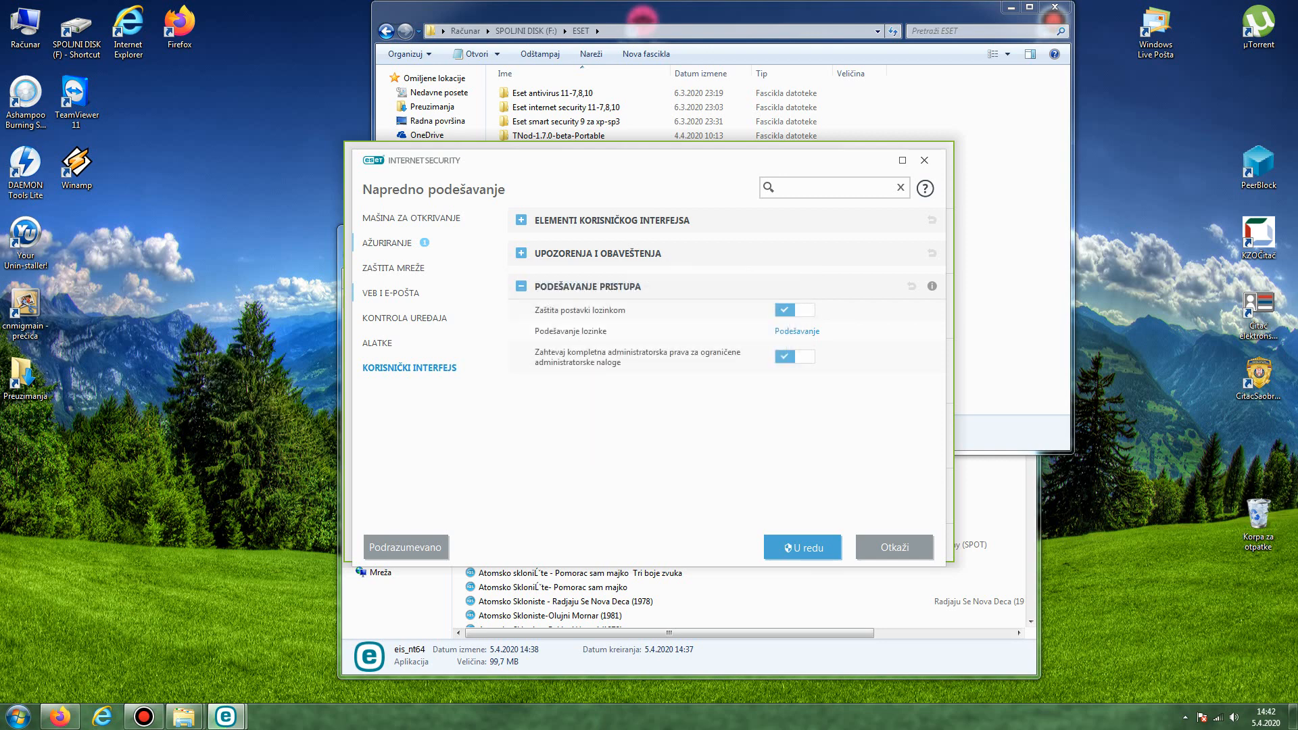
pyautogui.click(803, 548)
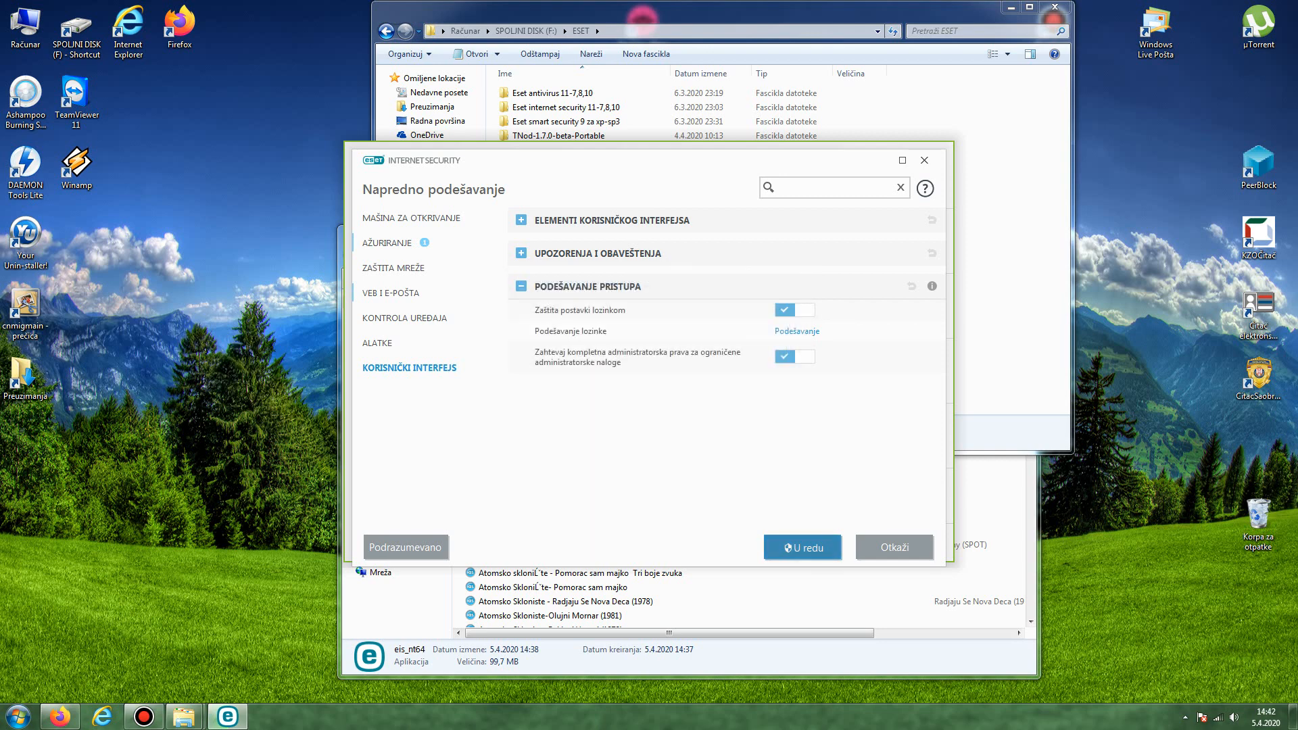
# View the Ažuriranje page to check the progress of the product update.
pyautogui.click(406, 216)
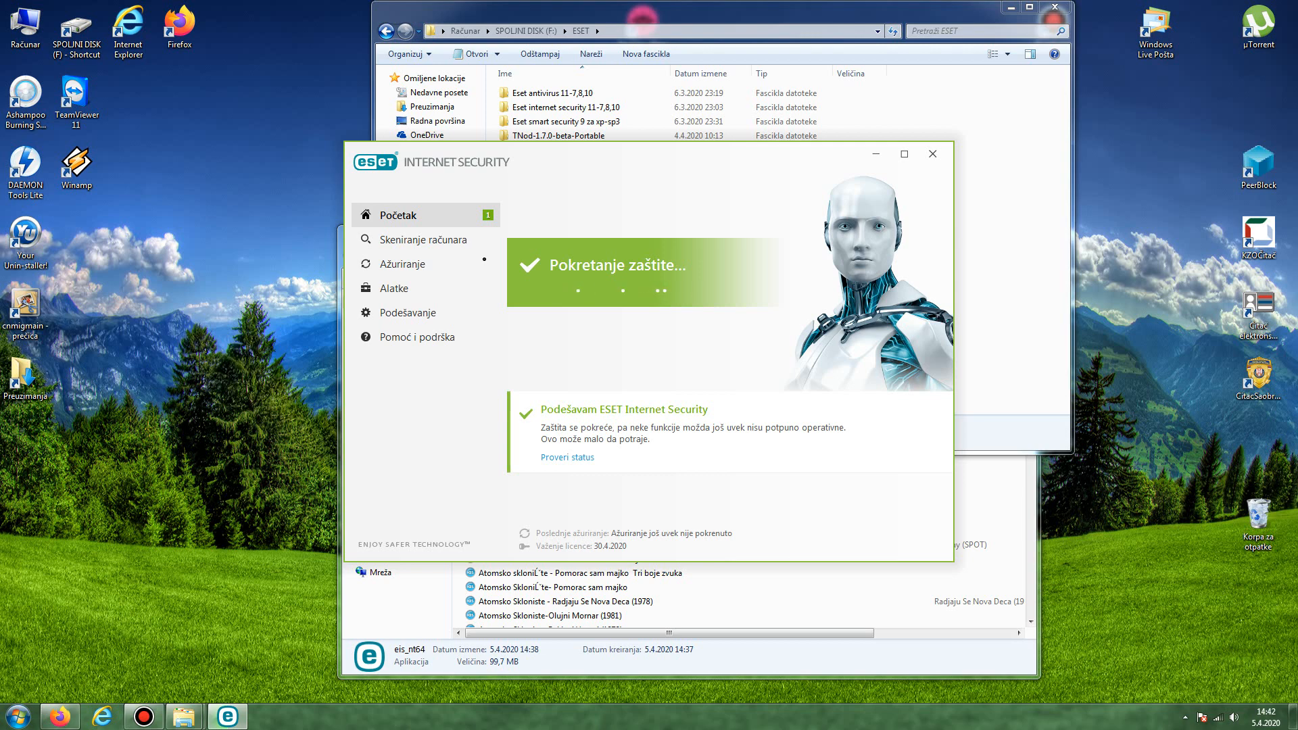
pyautogui.click(402, 264)
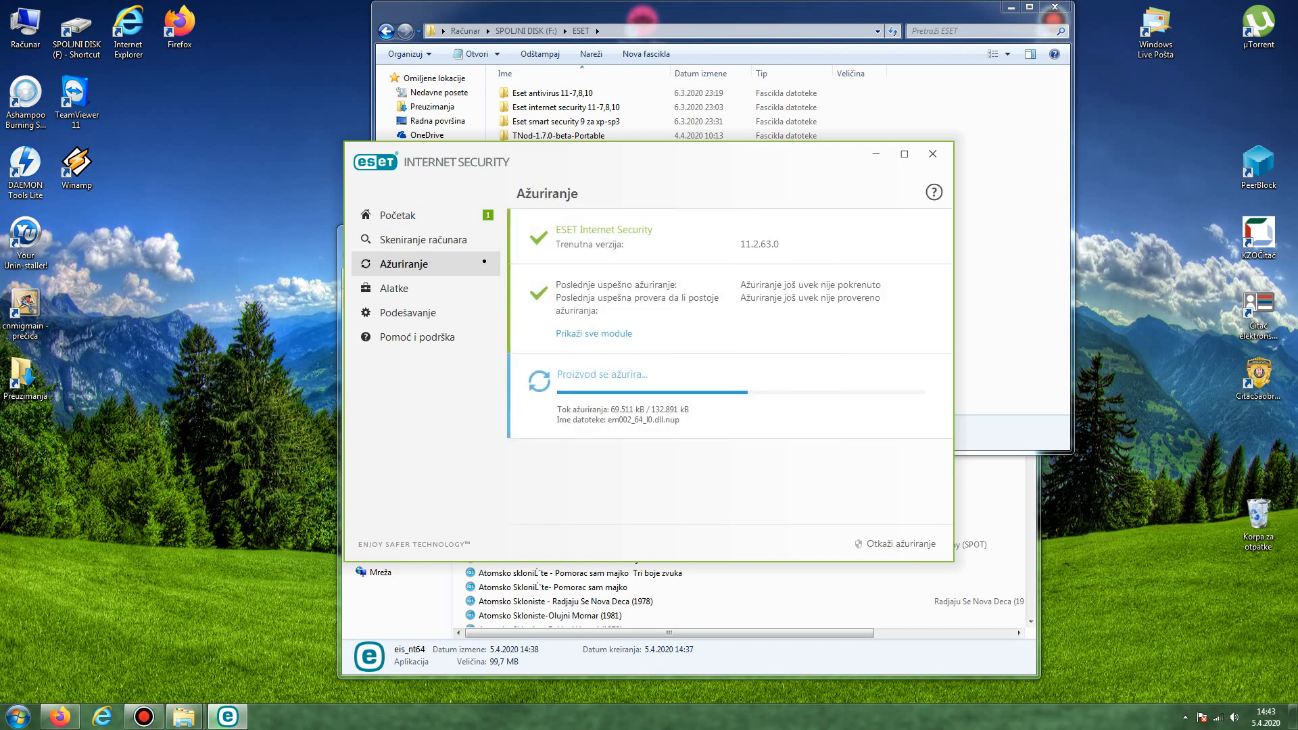